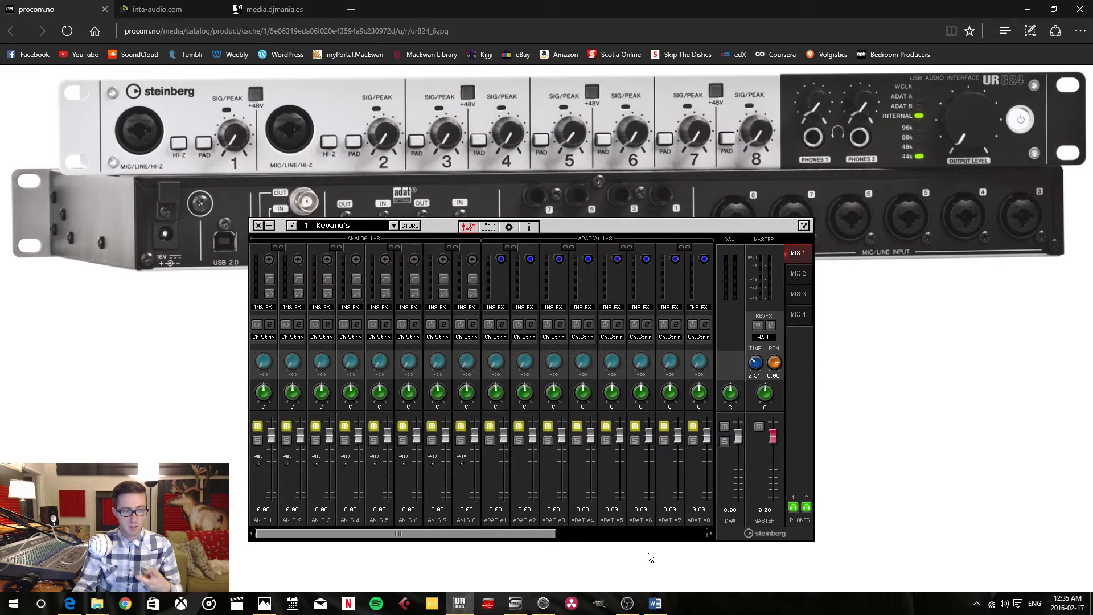
# Step: Review the UR824 driver settings, keeping 44.1 kHz and the Internal clock source, and confirm
pyautogui.click(495, 606)
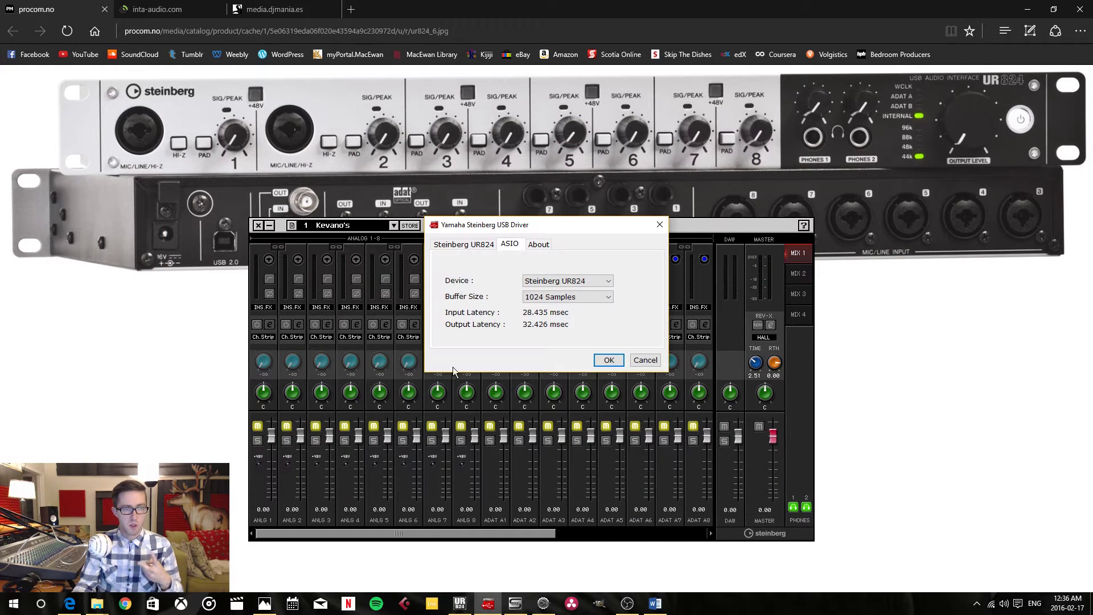
pyautogui.click(462, 245)
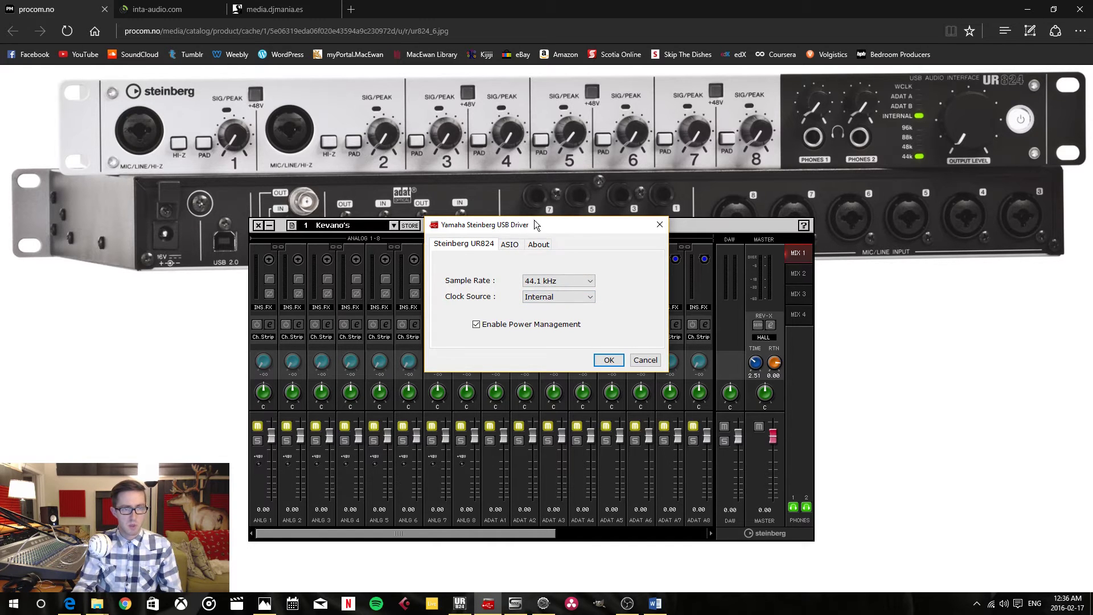
pyautogui.click(586, 281)
pyautogui.click(574, 293)
pyautogui.click(572, 296)
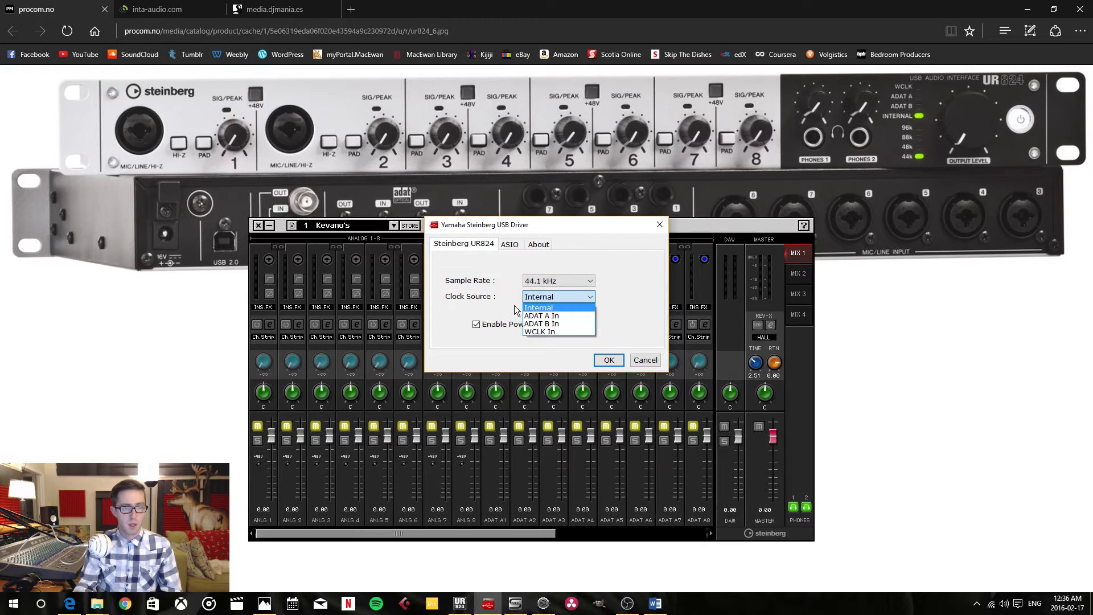
pyautogui.click(551, 308)
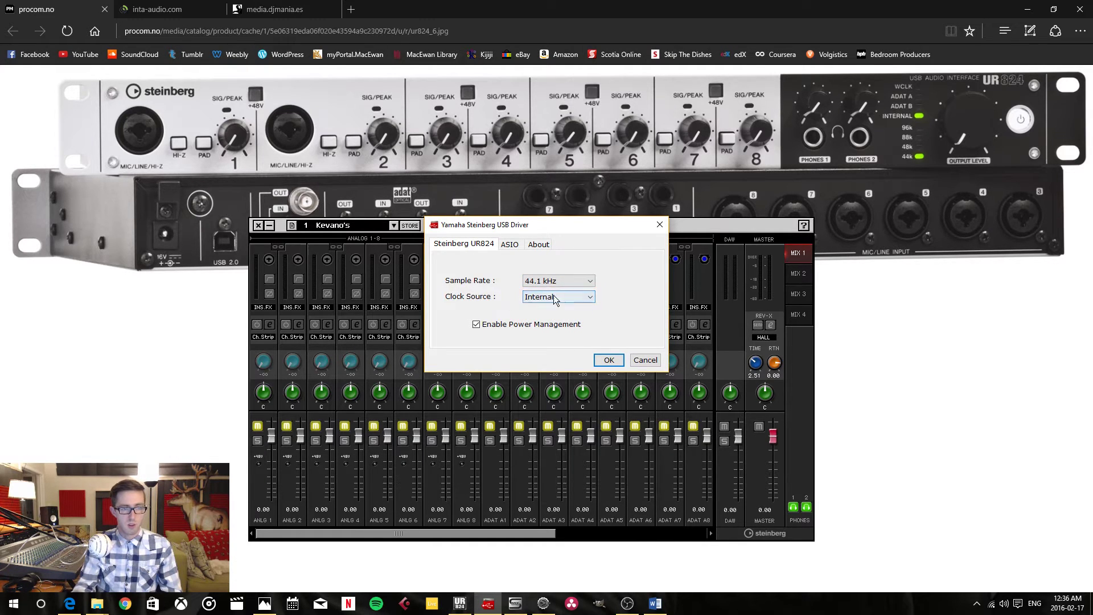
pyautogui.click(608, 359)
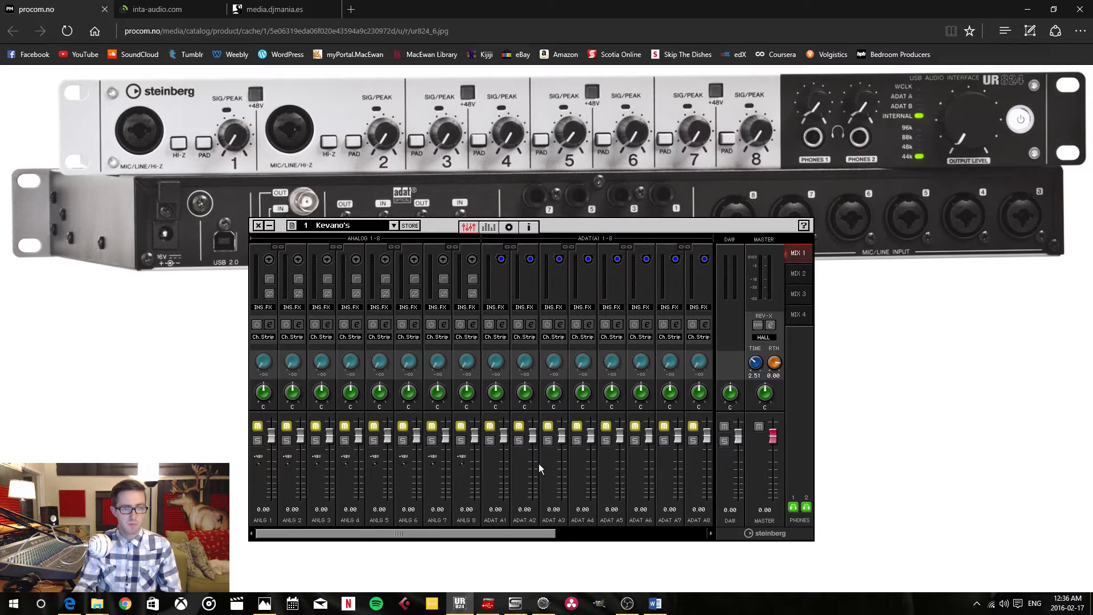
# Step: Close the Steinberg mixer and, in Saffire MixControl, keep 44.1 kHz with ADAT as sync source
pyautogui.click(264, 226)
pyautogui.click(516, 603)
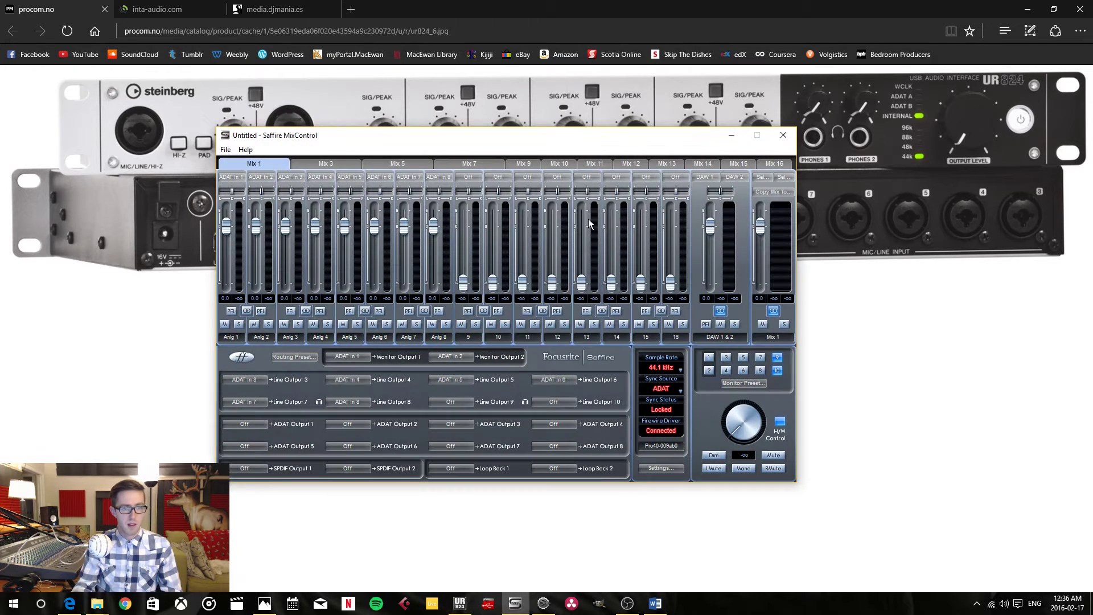
pyautogui.click(677, 368)
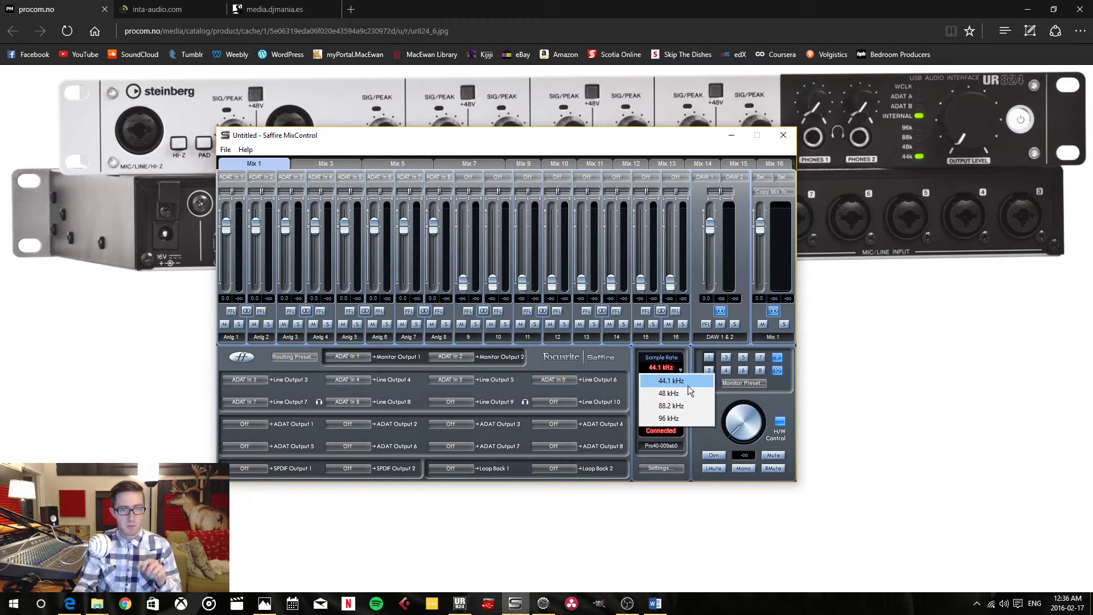
pyautogui.click(687, 384)
pyautogui.click(678, 390)
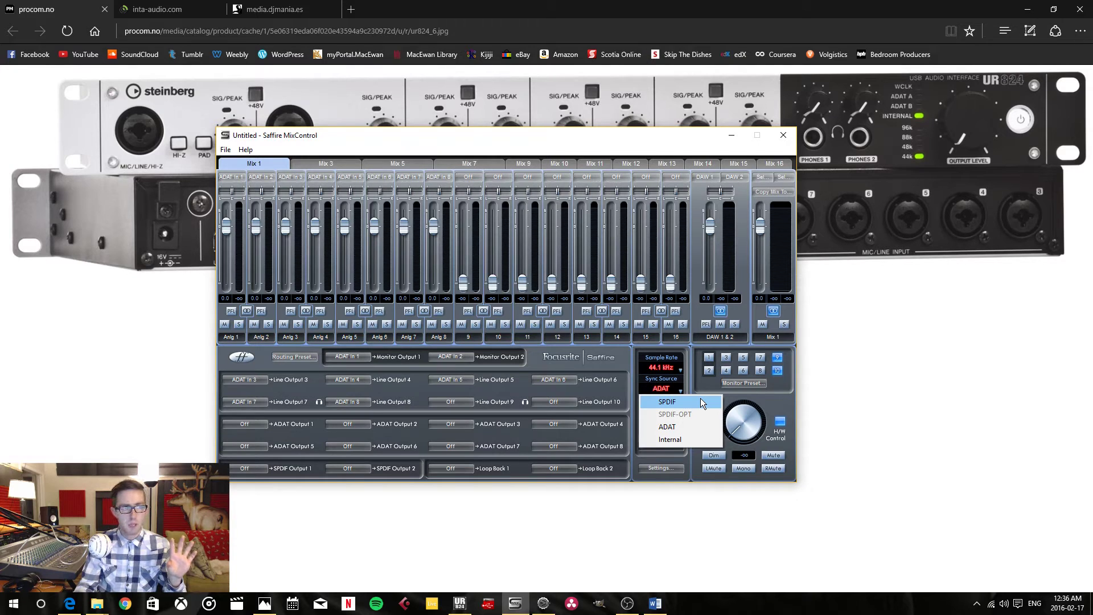
pyautogui.click(690, 427)
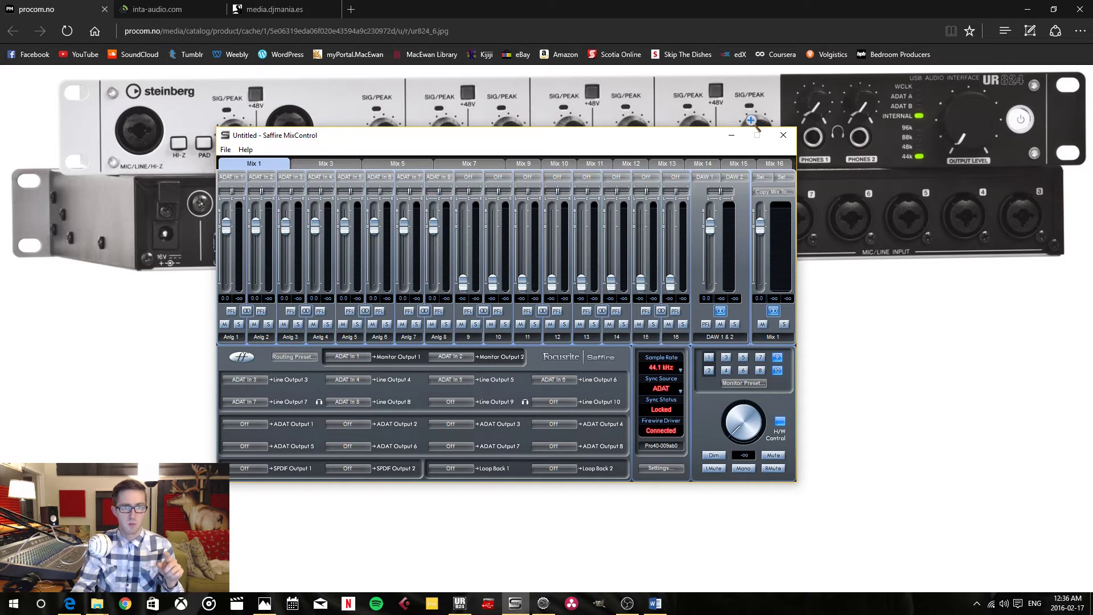
# Step: Minimize Saffire and, on the ProFire 2626 settings page, keep Word Clock as hosted-mode sync source
pyautogui.click(731, 136)
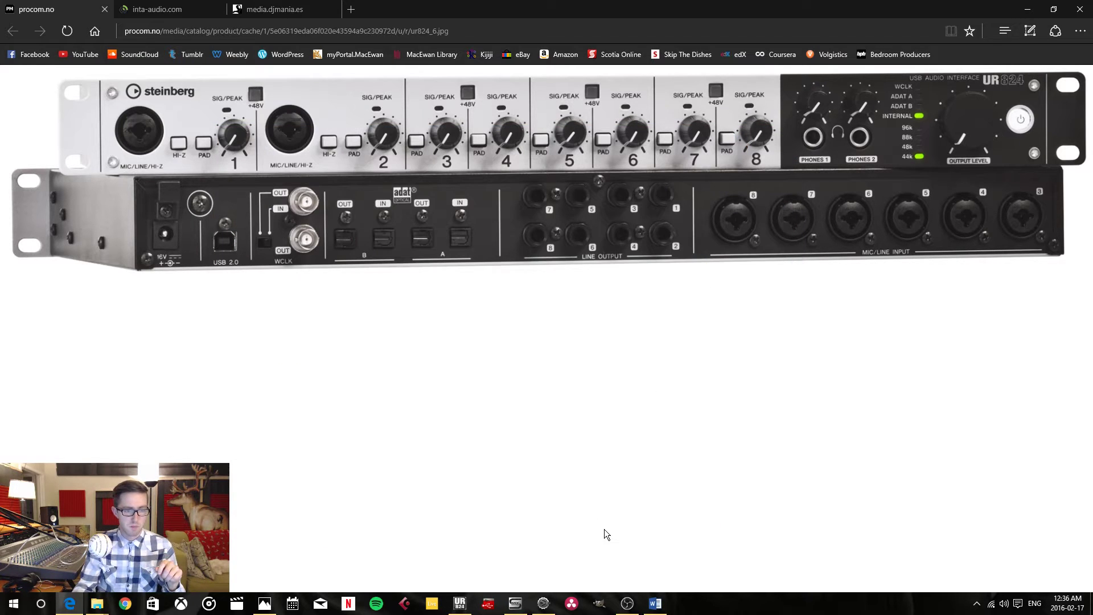
pyautogui.click(543, 603)
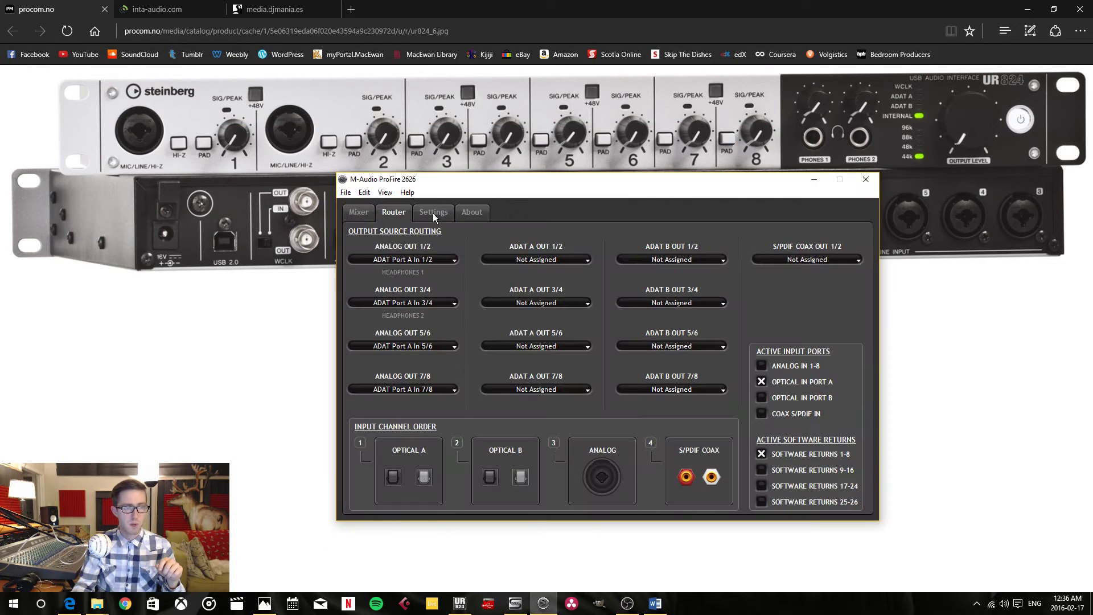
pyautogui.click(432, 213)
pyautogui.moveTo(596, 184); pyautogui.dragTo(645, 186)
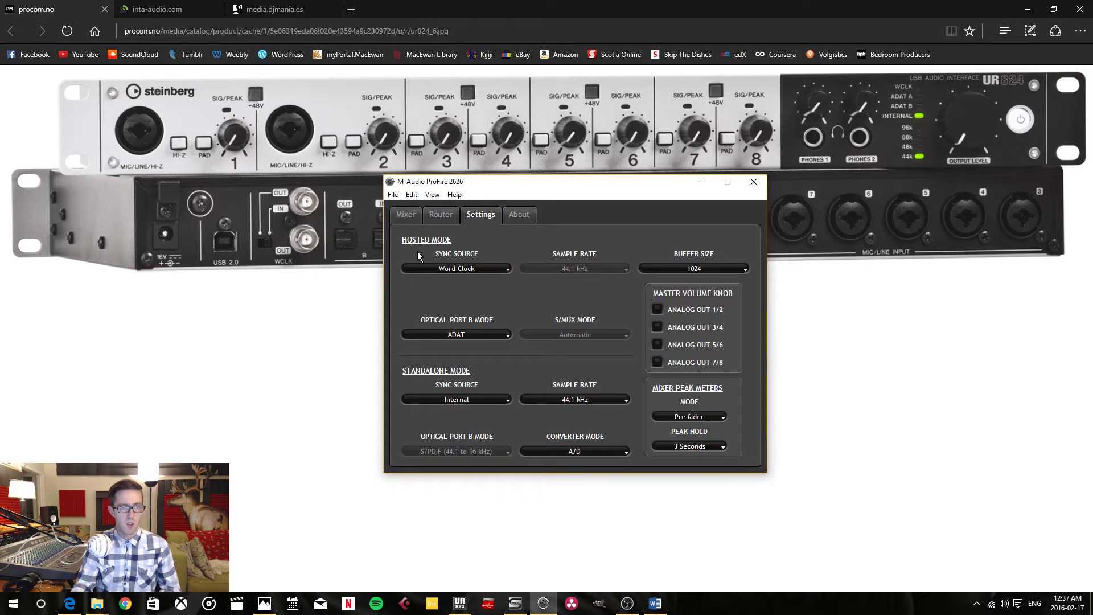
pyautogui.click(499, 269)
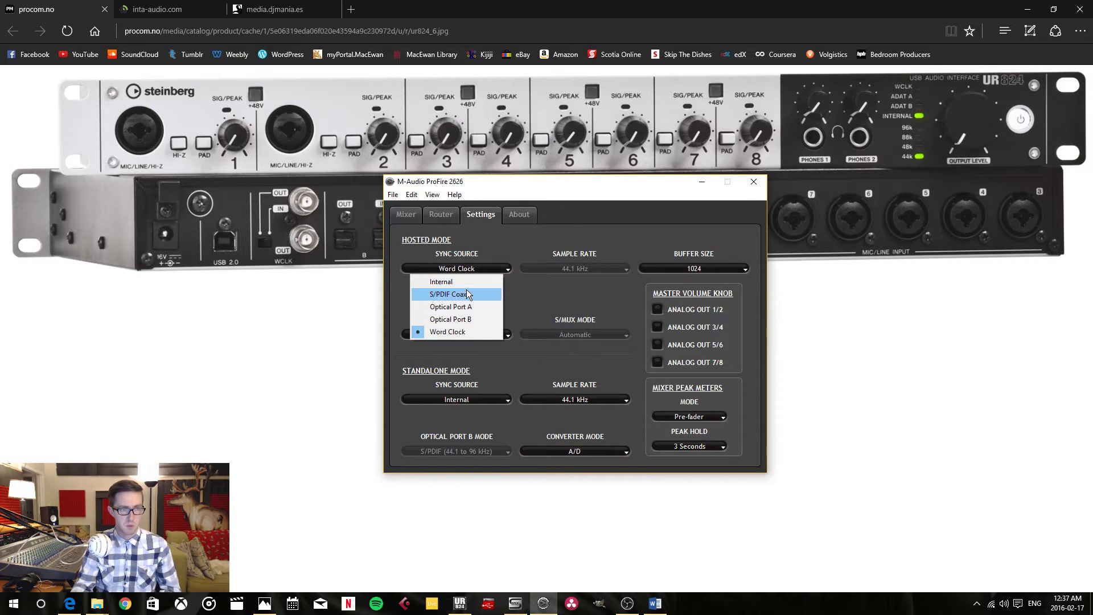
pyautogui.click(485, 333)
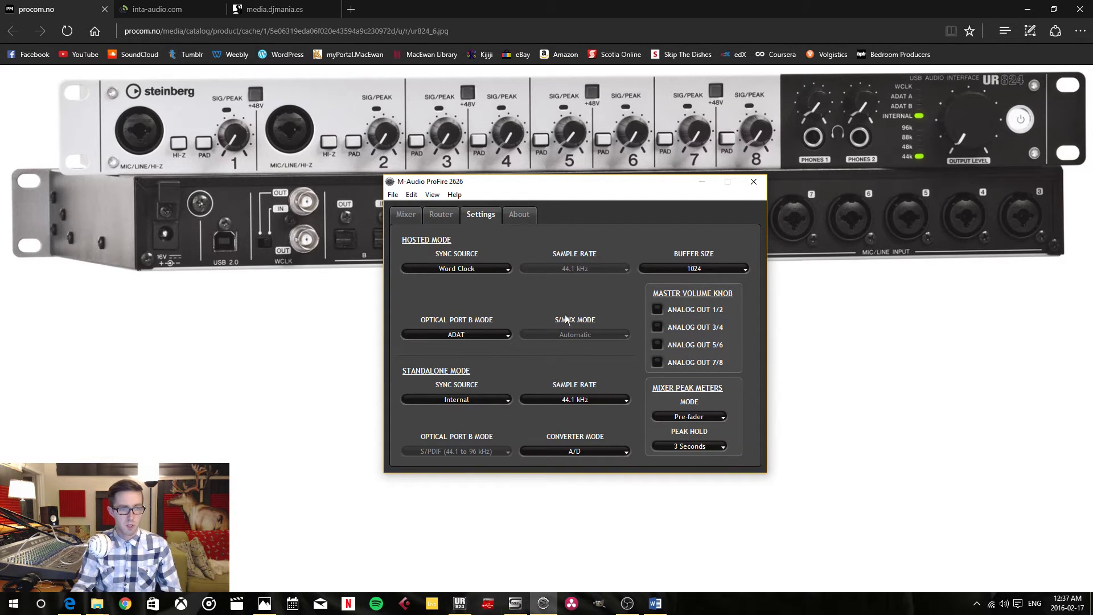
# Step: Recheck the UR824 driver's sample rate and clock page and confirm it unchanged
pyautogui.click(488, 602)
pyautogui.click(476, 244)
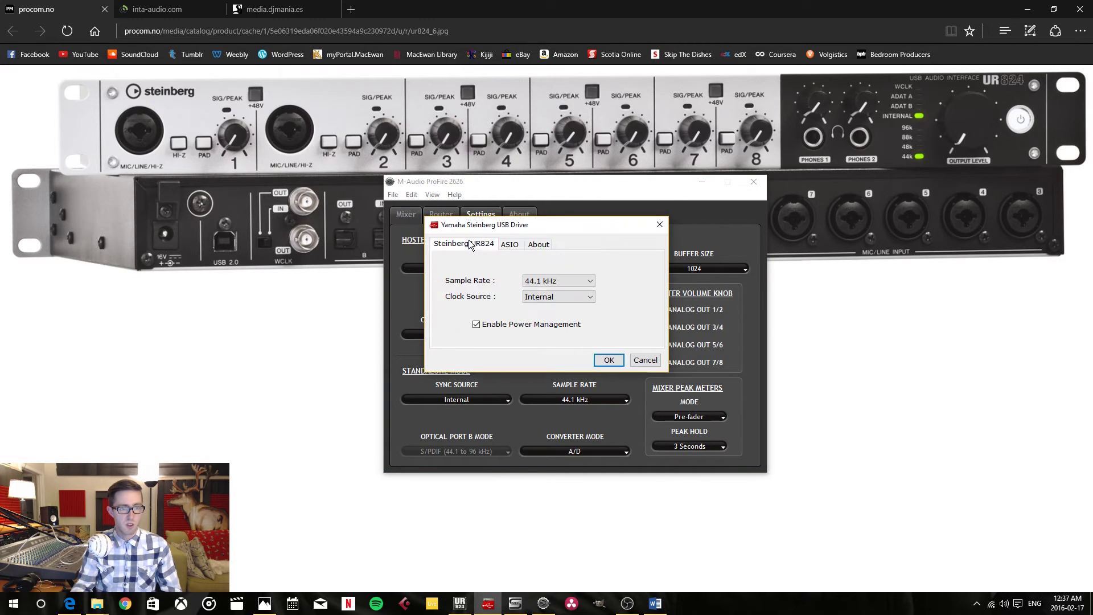
pyautogui.click(619, 359)
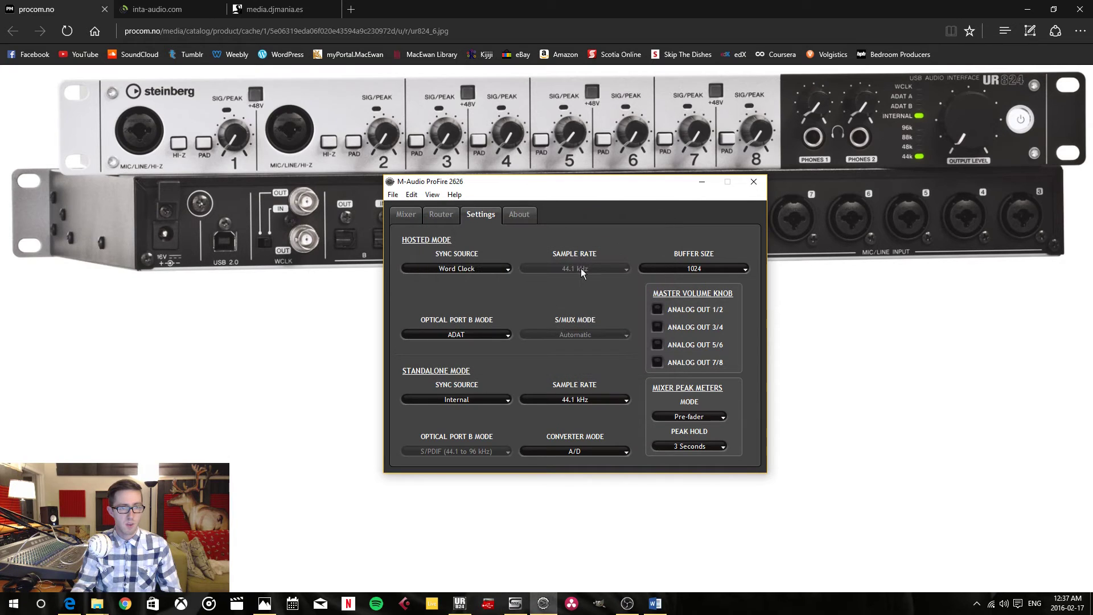
# Step: Check the Saffire sample rate list, leaving it at 44.1 kHz
pyautogui.click(515, 603)
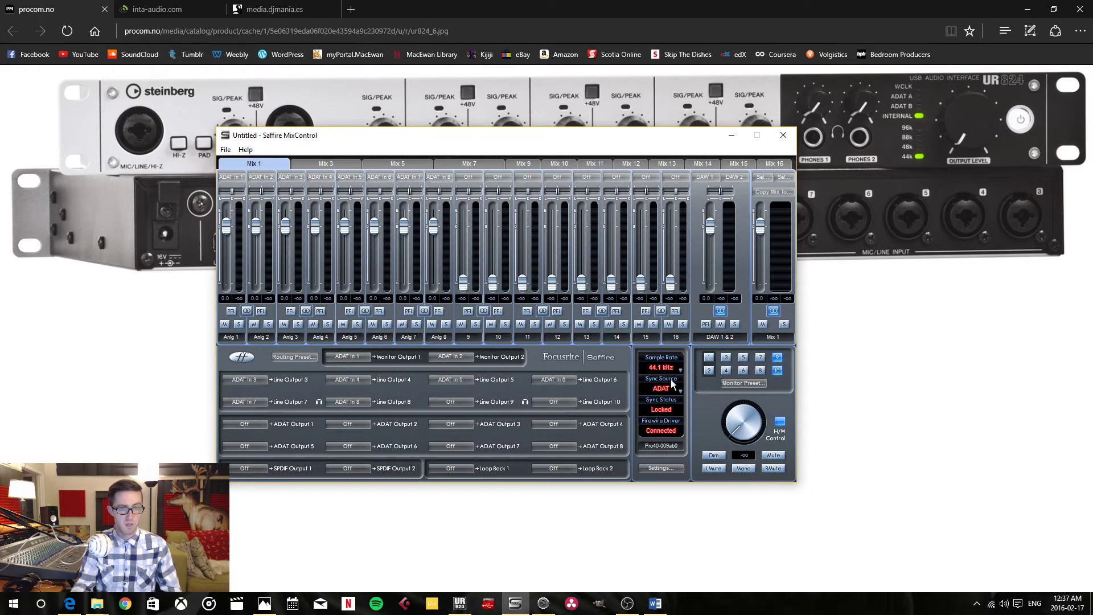
pyautogui.click(680, 373)
pyautogui.click(718, 140)
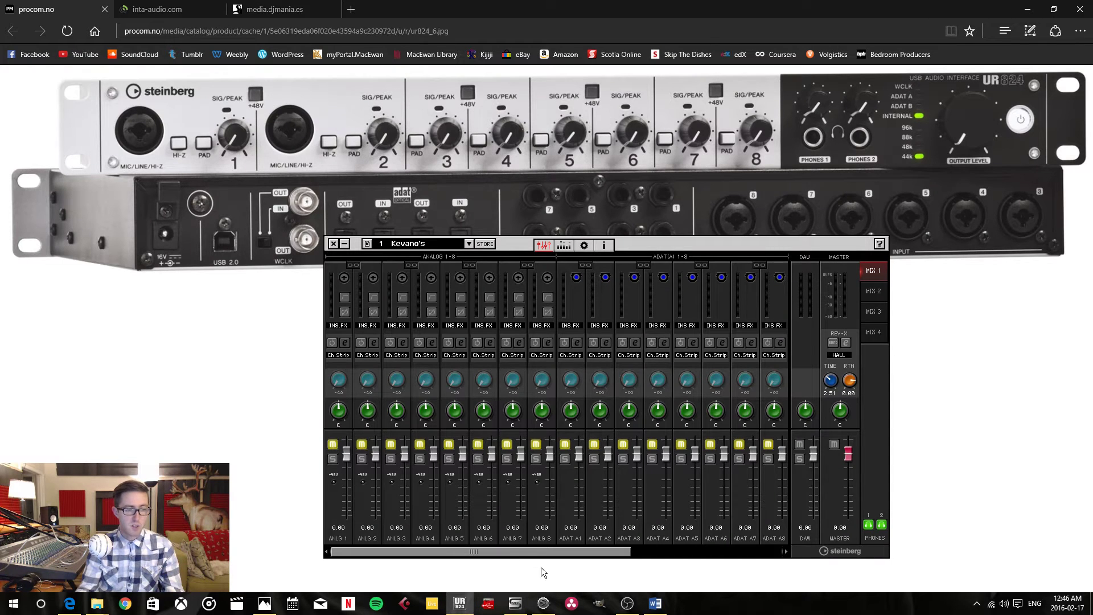
# Step: Minimize the Saffire mixer and open the UR824 mixer's device settings
pyautogui.click(515, 603)
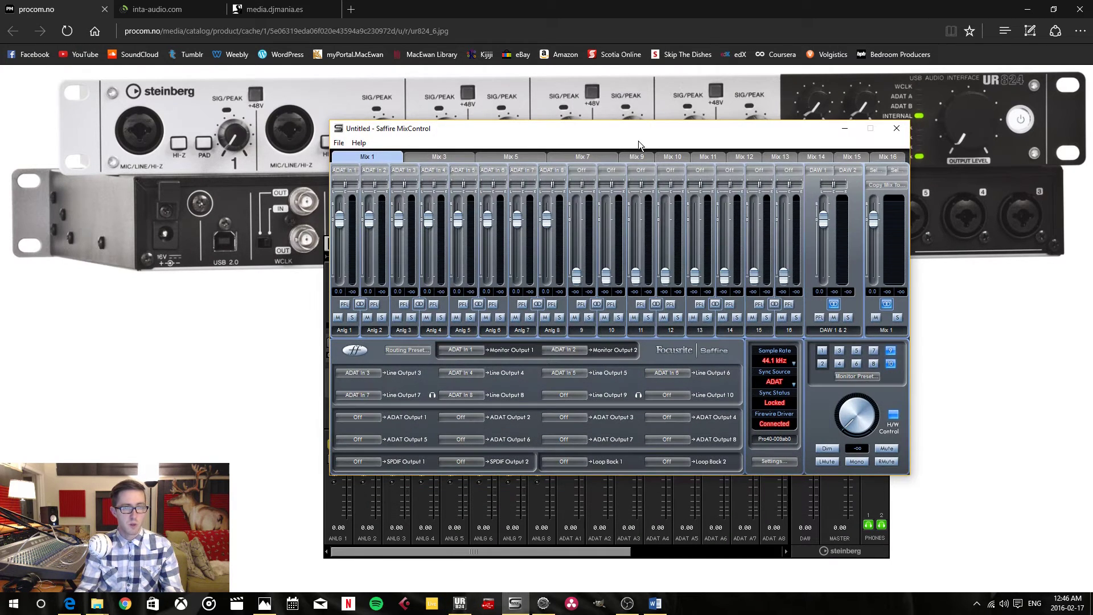
pyautogui.click(844, 129)
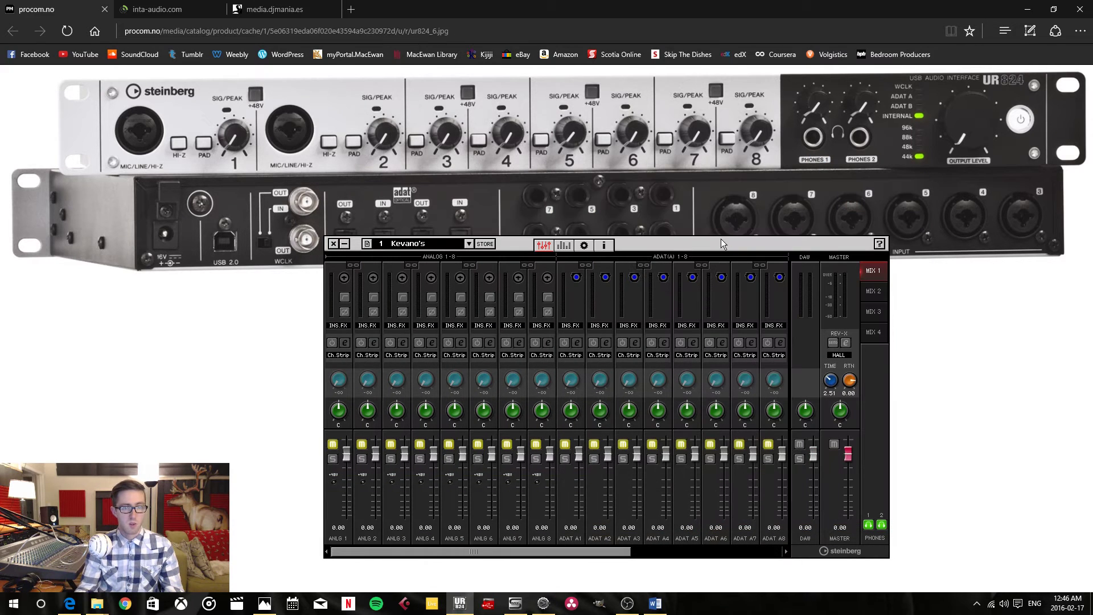
pyautogui.moveTo(720, 239); pyautogui.dragTo(720, 198)
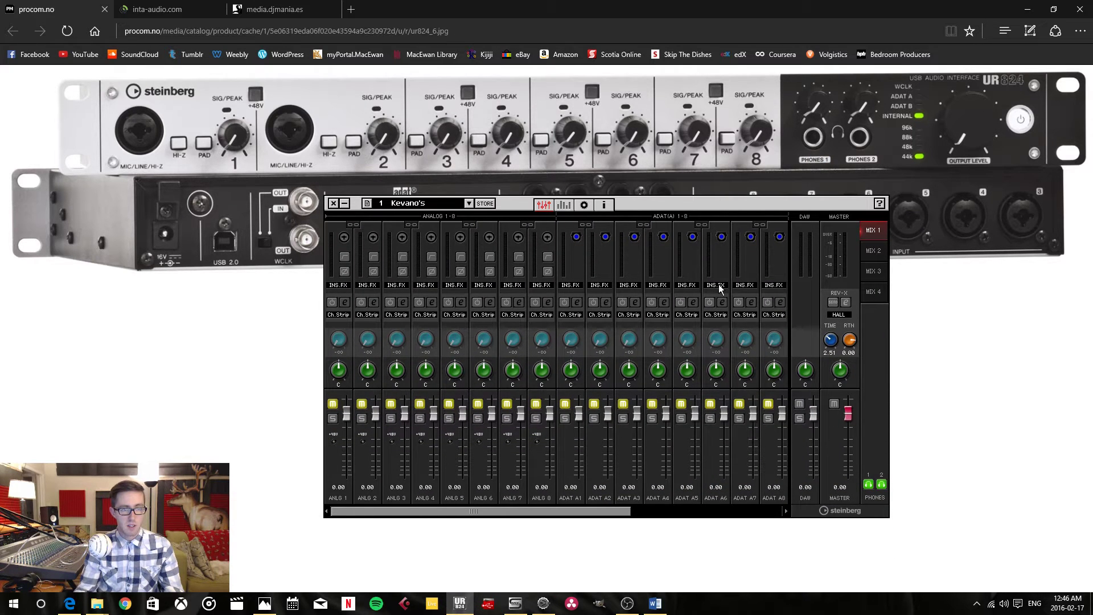
pyautogui.click(586, 206)
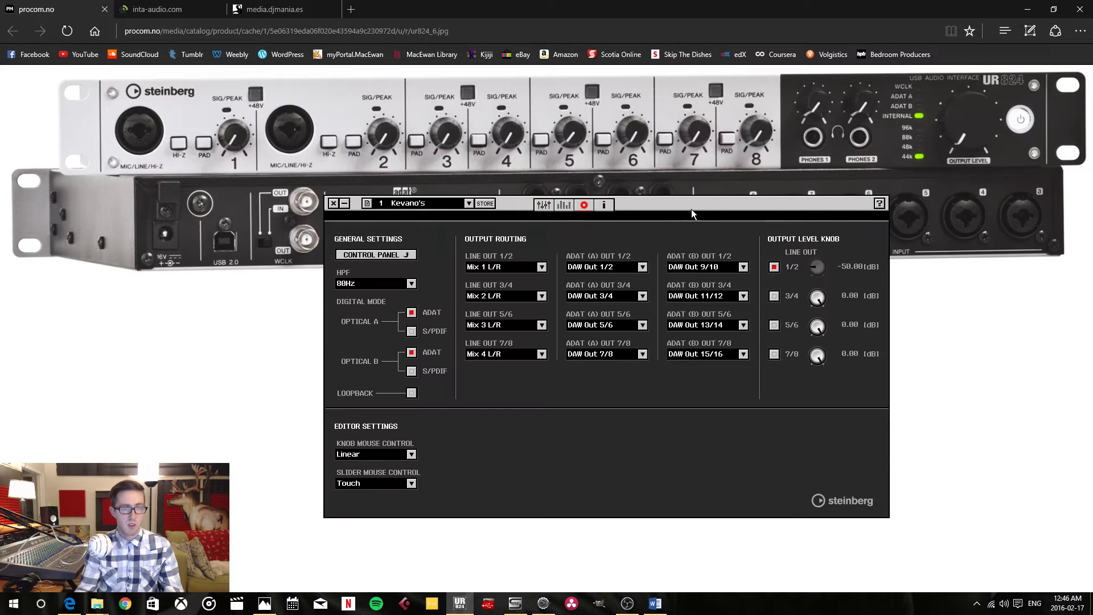
pyautogui.moveTo(694, 207); pyautogui.dragTo(678, 273)
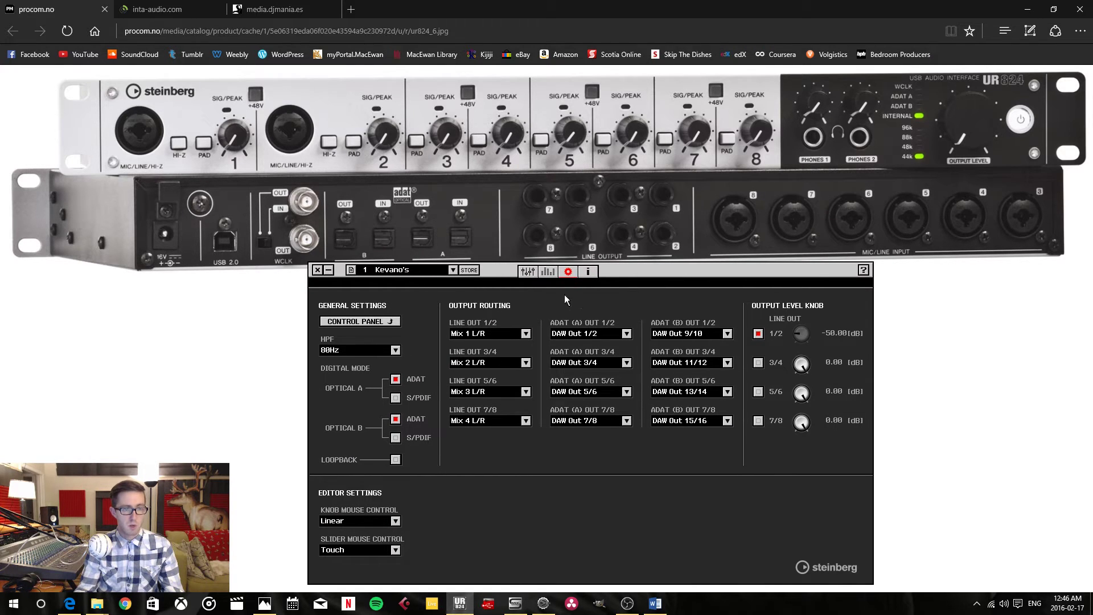
# Step: Try Optical A on S/PDIF, then leave it on ADAT mode
pyautogui.click(395, 379)
pyautogui.moveTo(670, 268); pyautogui.dragTo(677, 274)
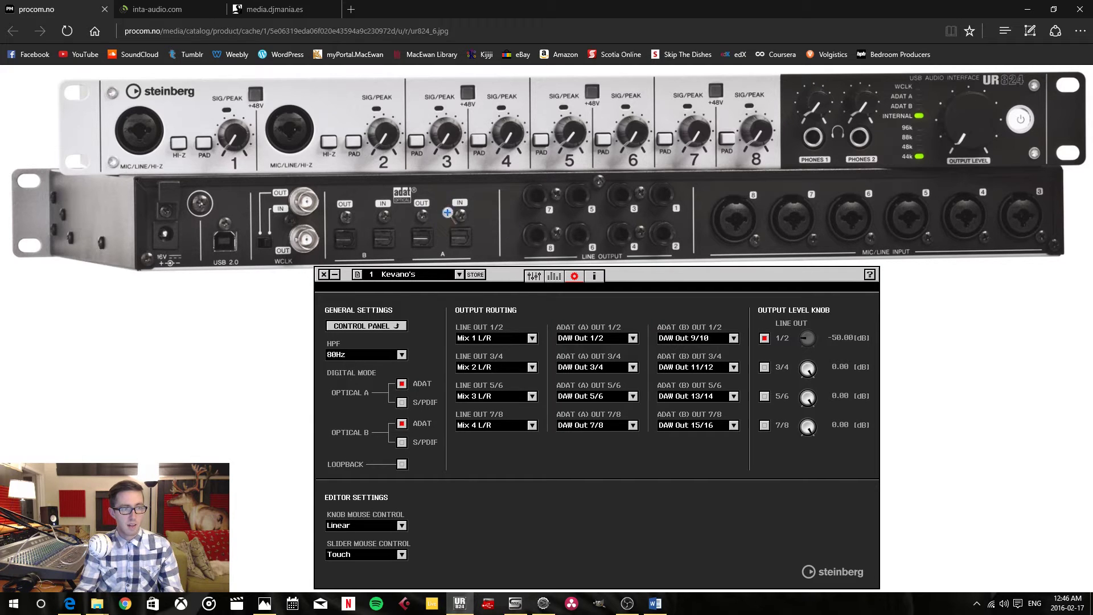
pyautogui.click(404, 403)
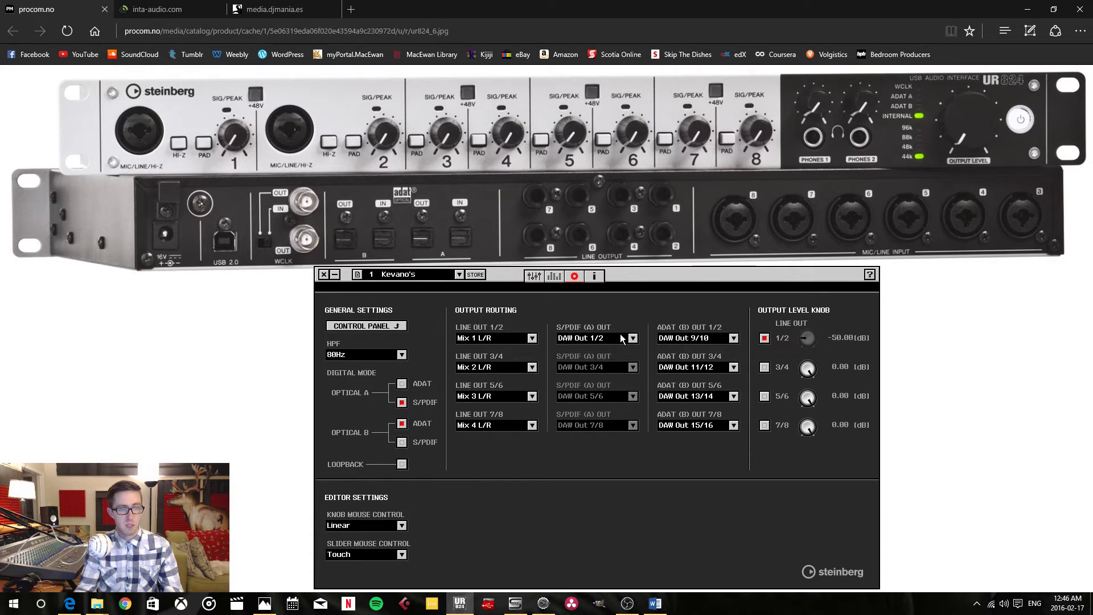
pyautogui.click(402, 384)
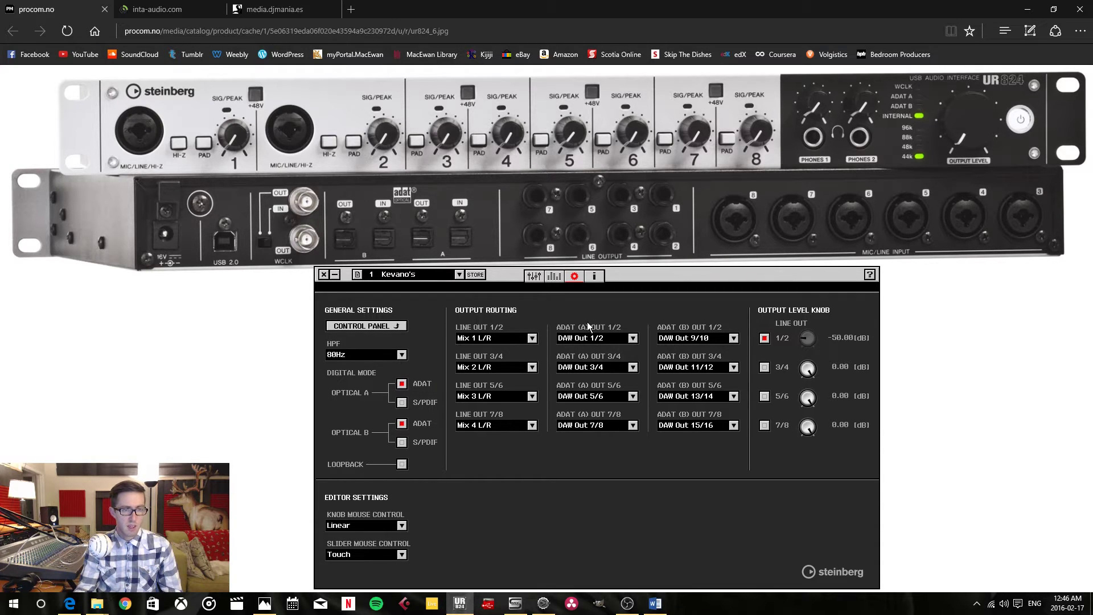
# Step: Keep DAW Out 1/2 as the source for ADAT (A) OUT 1/2
pyautogui.click(629, 339)
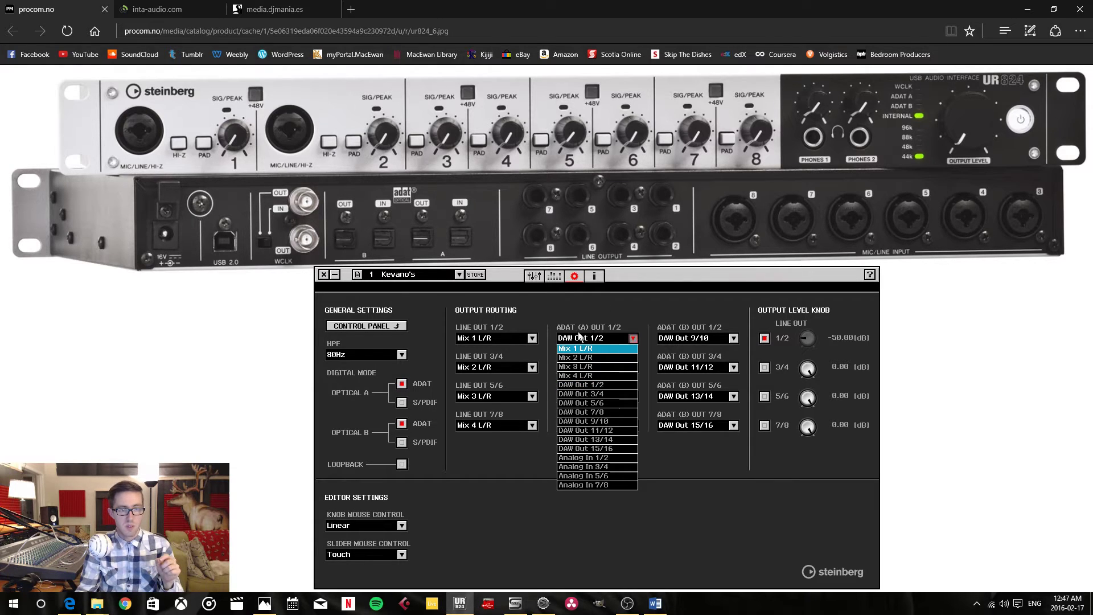
pyautogui.click(633, 338)
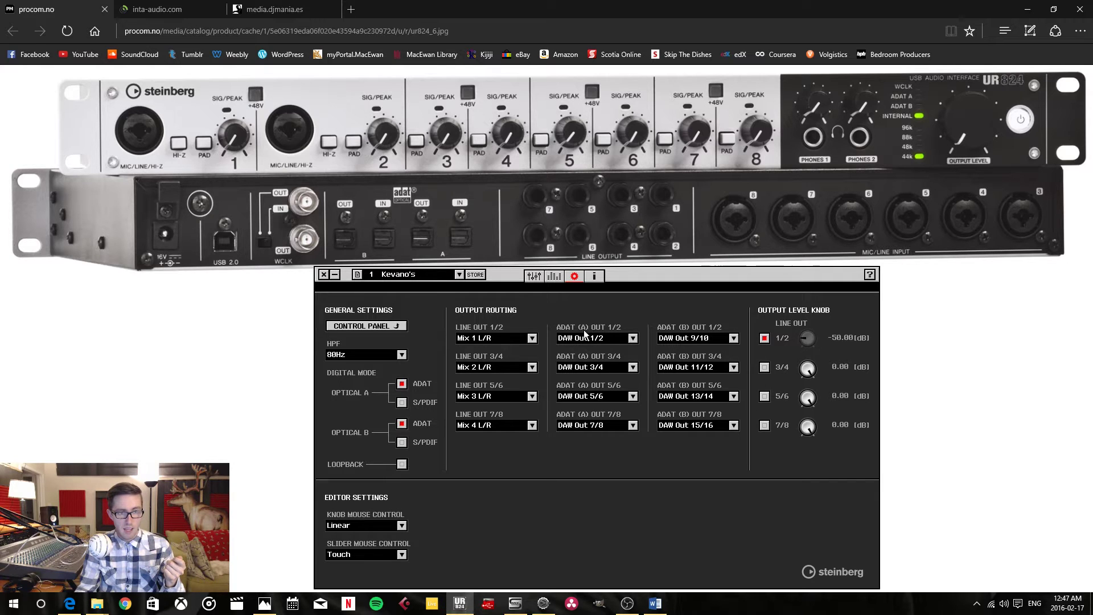
pyautogui.click(625, 338)
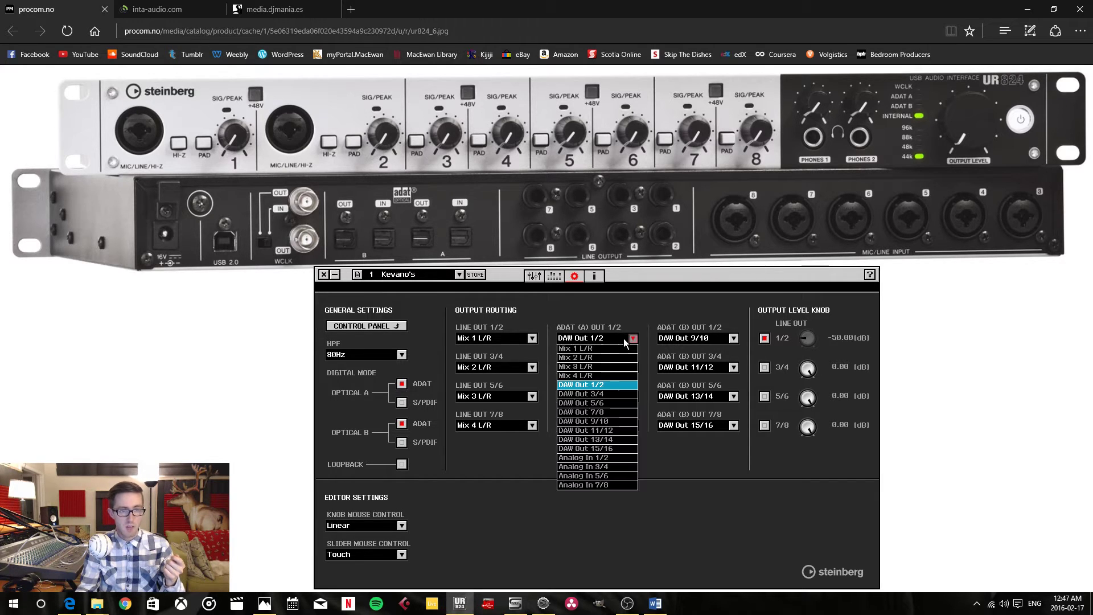
pyautogui.click(599, 385)
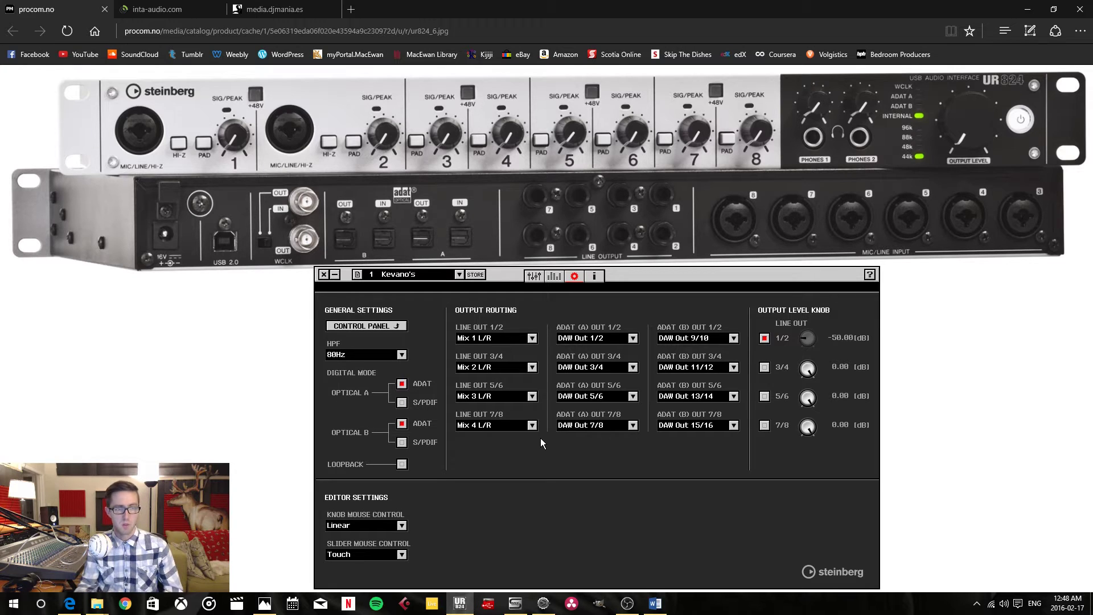
# Step: Switch to the mixer channel-strip view and look at Mix 2's channel sends
pyautogui.click(555, 277)
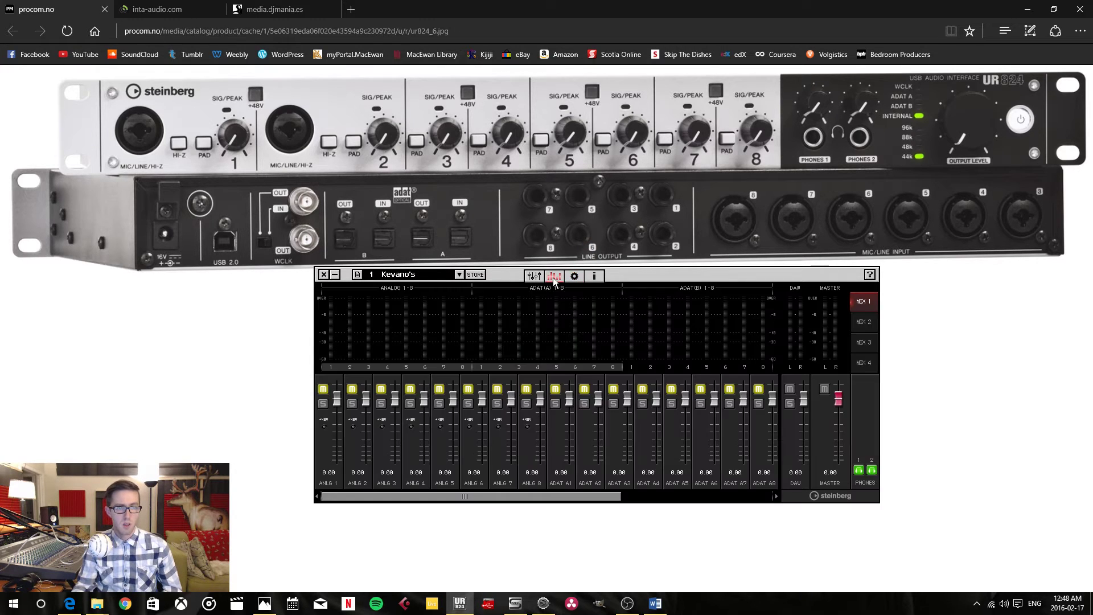
pyautogui.click(533, 276)
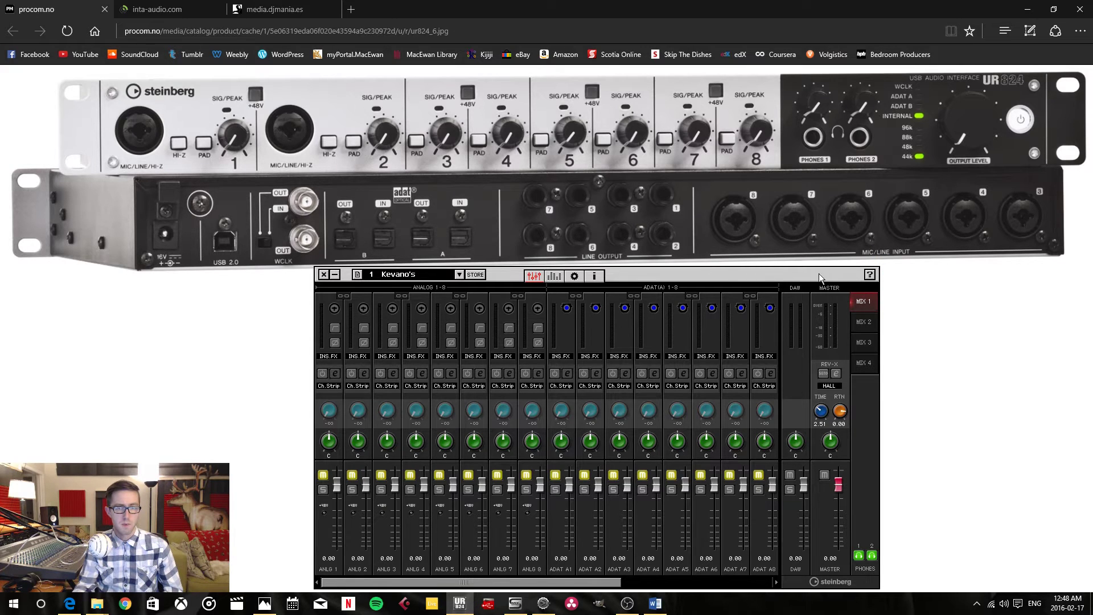
pyautogui.moveTo(815, 275); pyautogui.dragTo(801, 237)
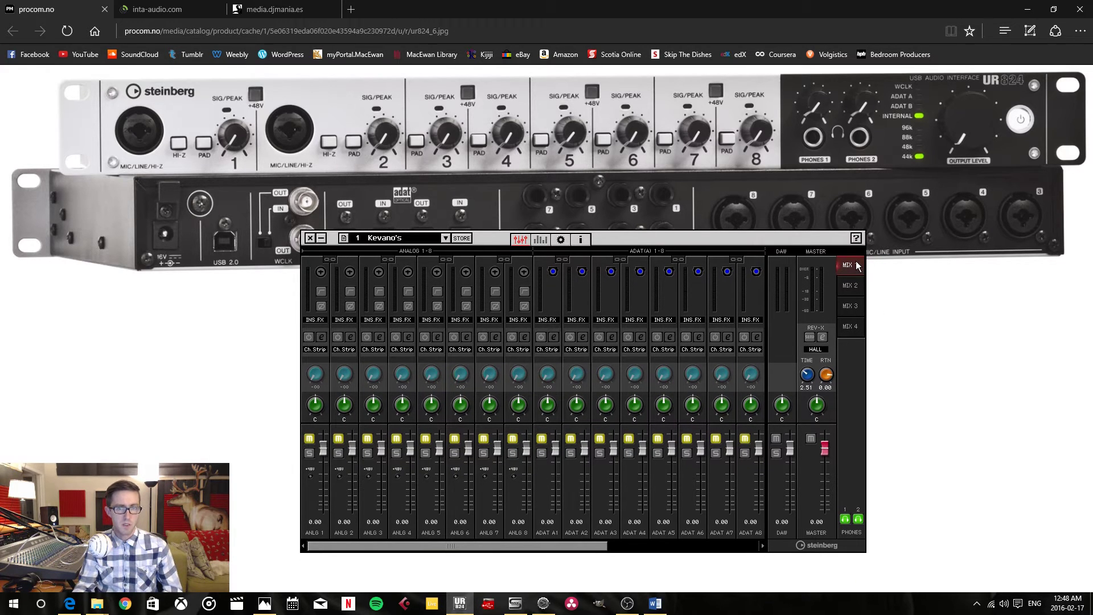
pyautogui.click(856, 288)
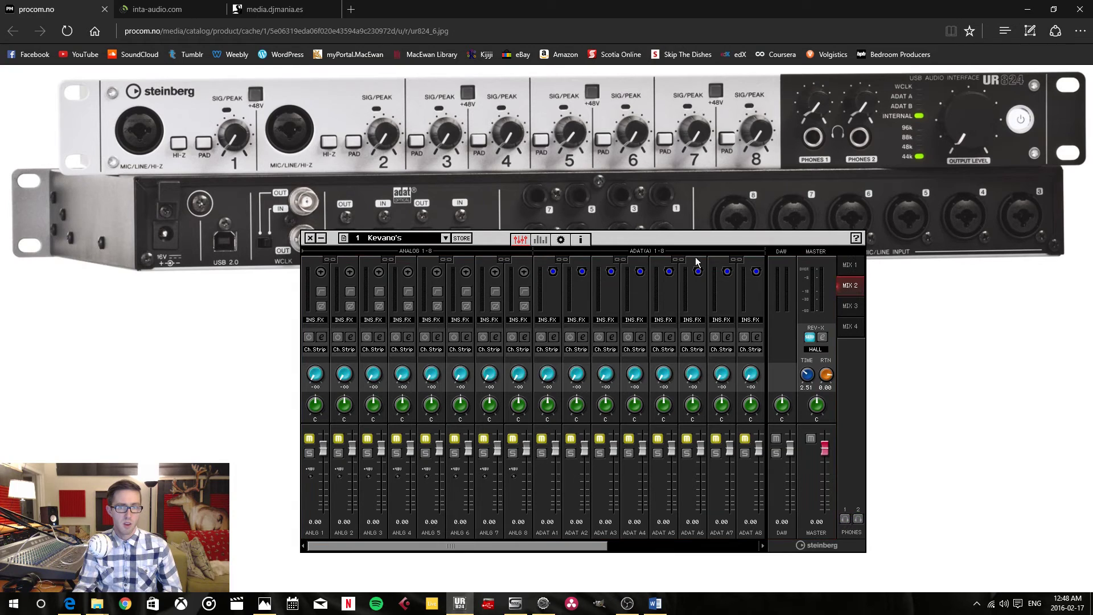
pyautogui.click(561, 240)
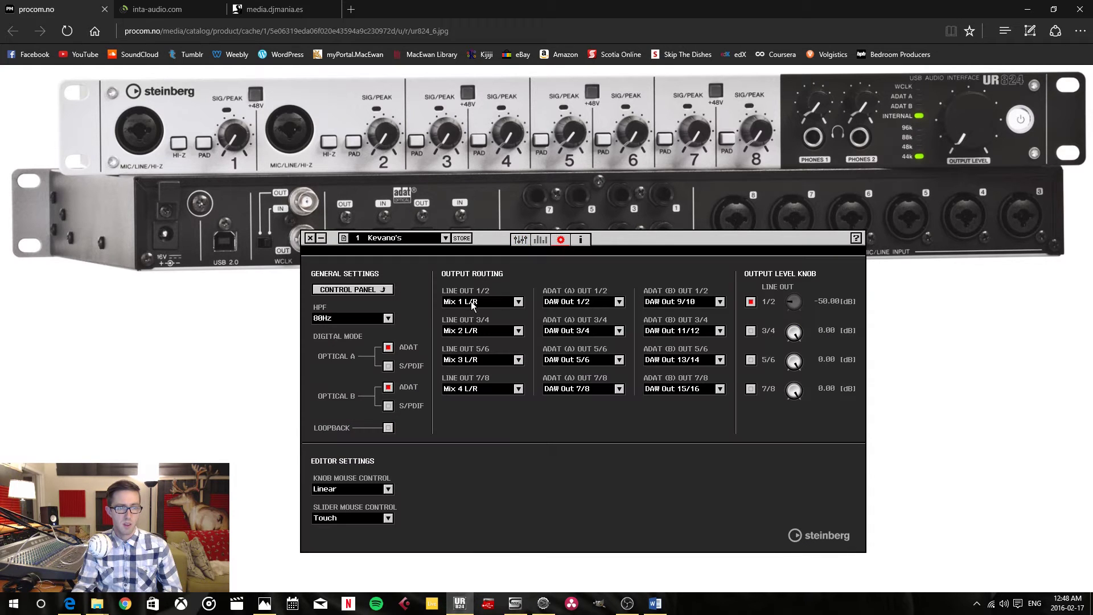
pyautogui.click(520, 240)
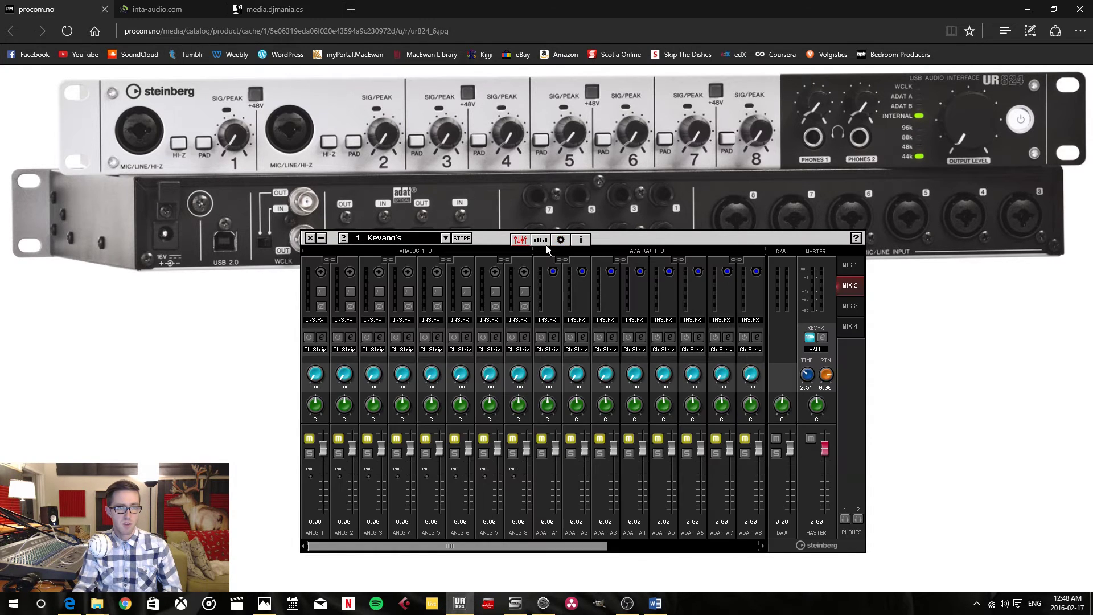
# Step: Step through Mix 3, Mix 1, Mix 2 and Mix 4, scrolling the channel strips
pyautogui.click(854, 306)
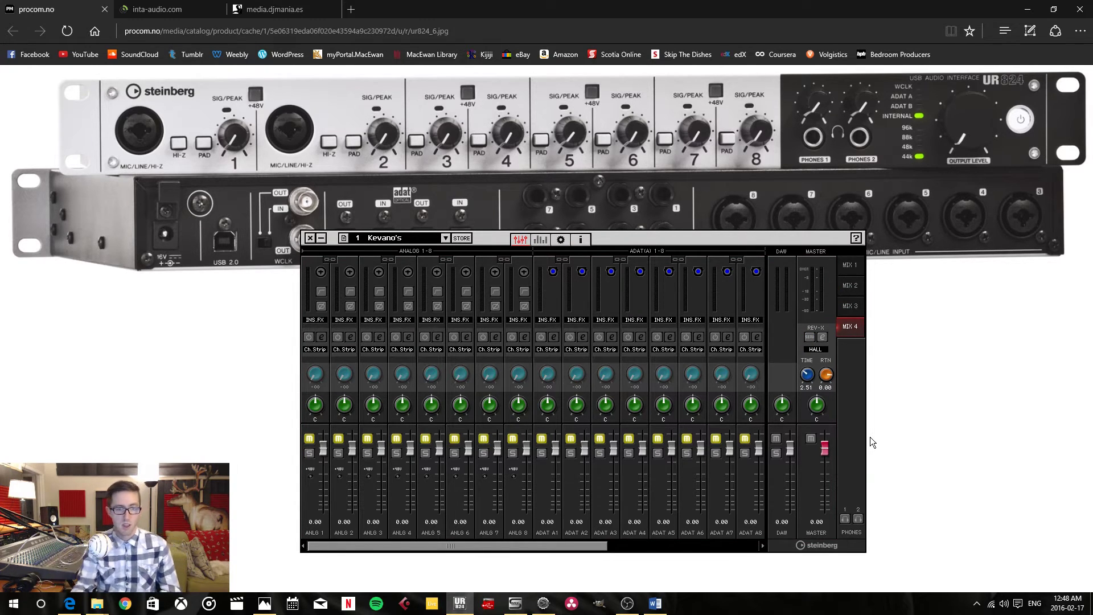
pyautogui.click(851, 266)
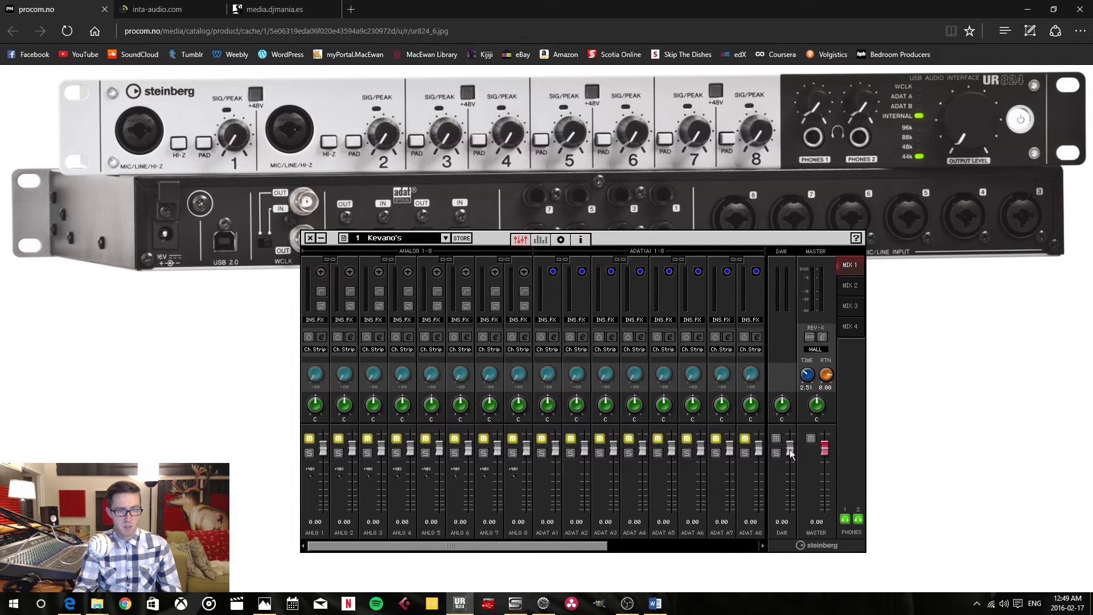
pyautogui.moveTo(593, 546); pyautogui.dragTo(745, 545)
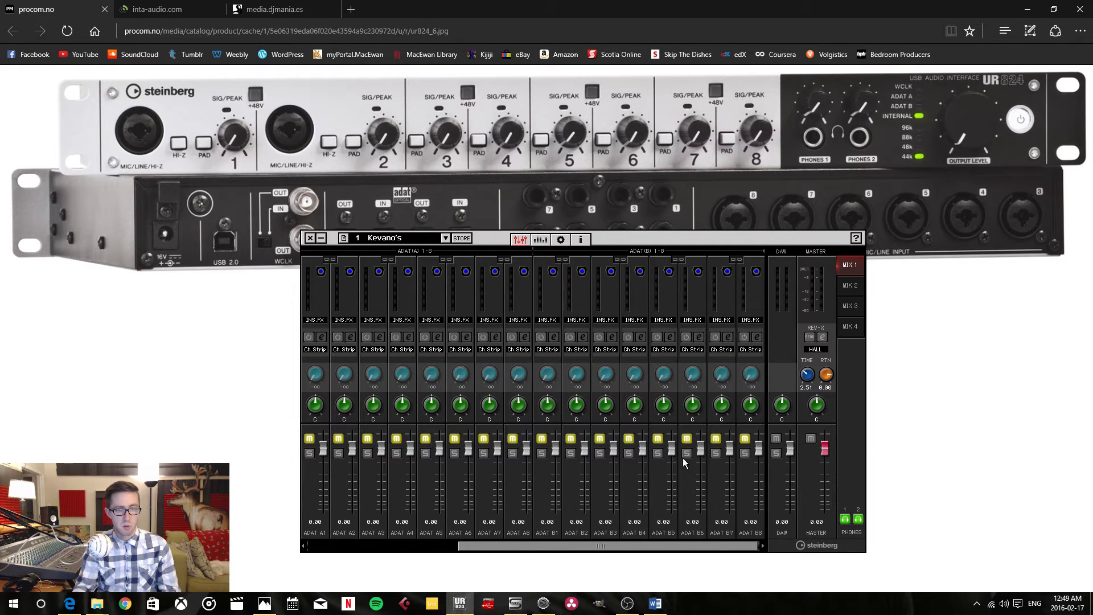
pyautogui.hscroll(-3, 602, 544)
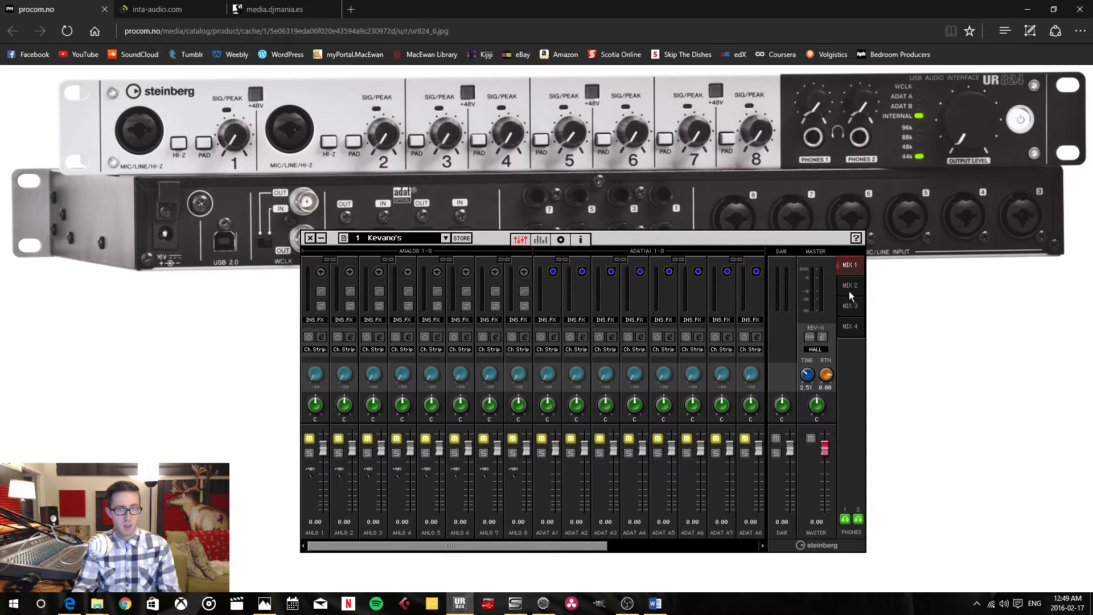
pyautogui.click(853, 285)
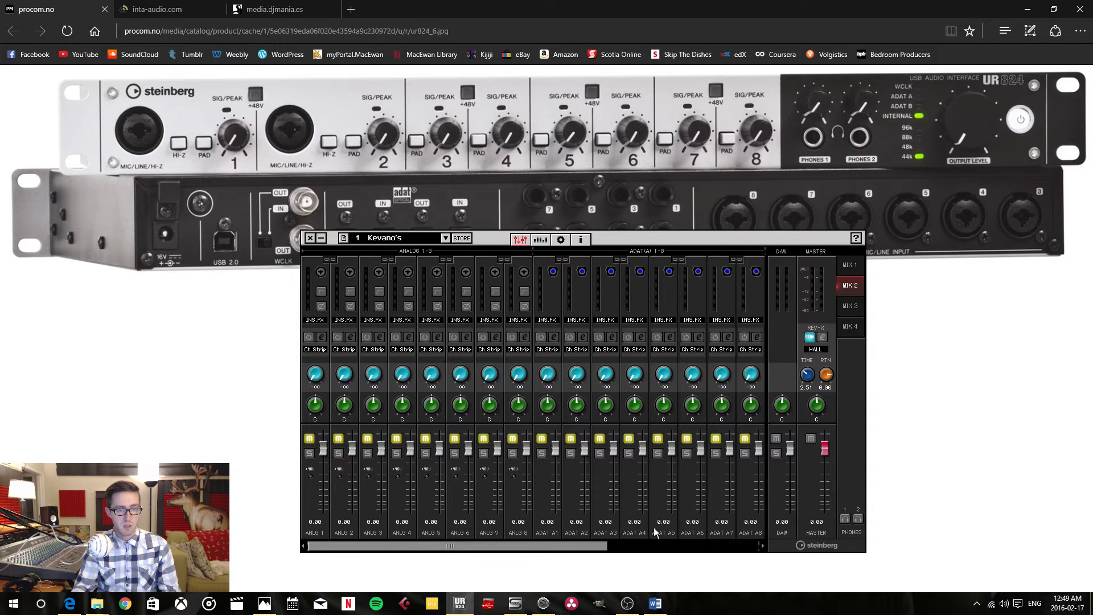
pyautogui.moveTo(572, 545); pyautogui.dragTo(456, 530)
pyautogui.click(850, 307)
pyautogui.click(851, 326)
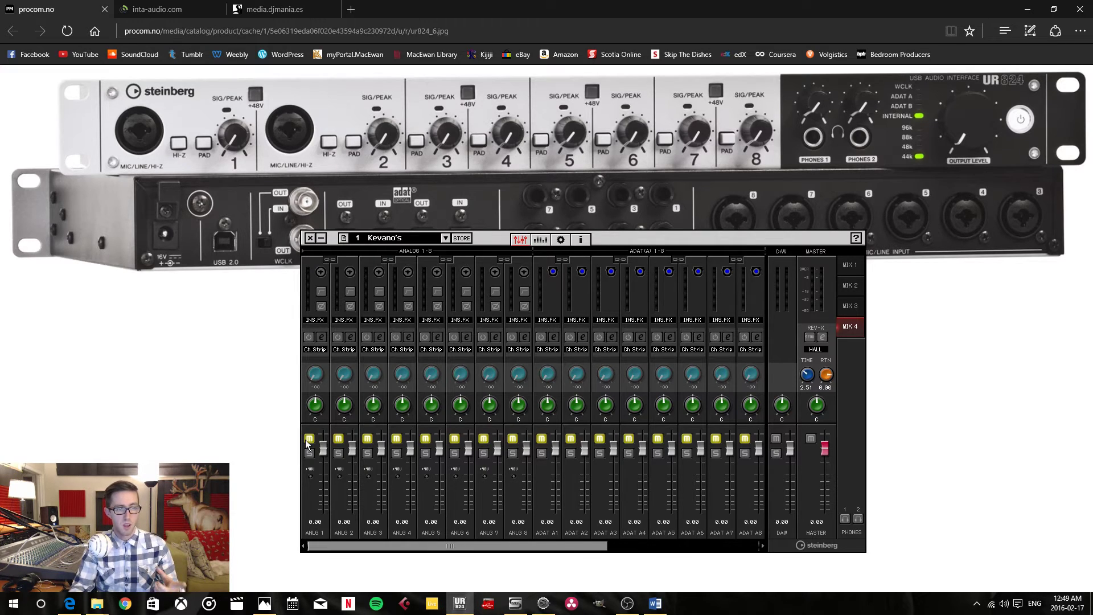
# Step: Return to Mix 1, arrange the UR824 and Saffire windows, then clear both off the Focusrite photo
pyautogui.click(850, 265)
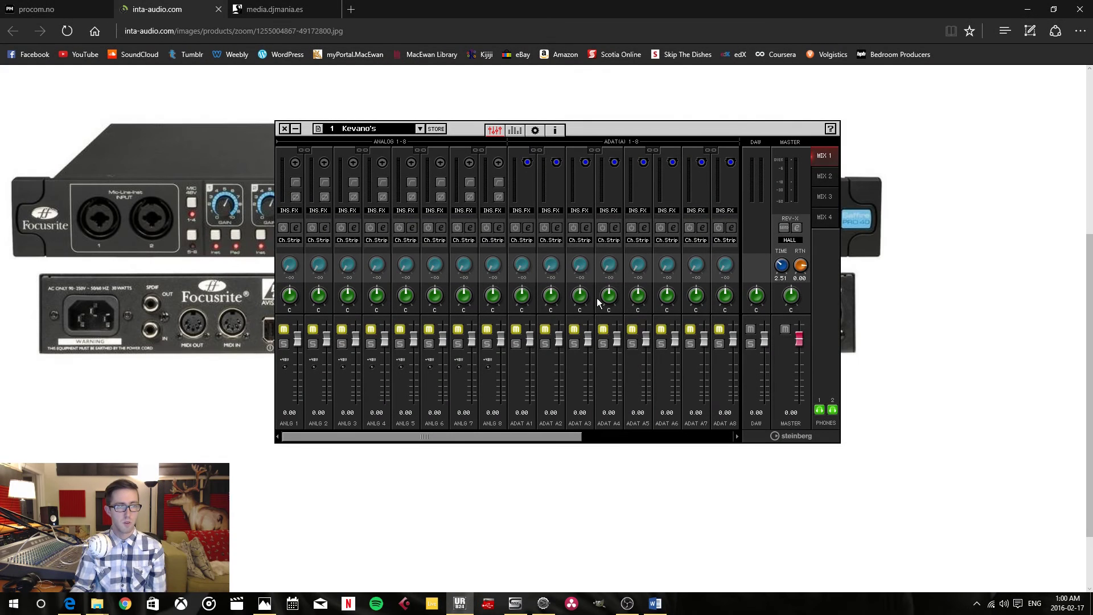
pyautogui.moveTo(610, 132); pyautogui.dragTo(374, 109)
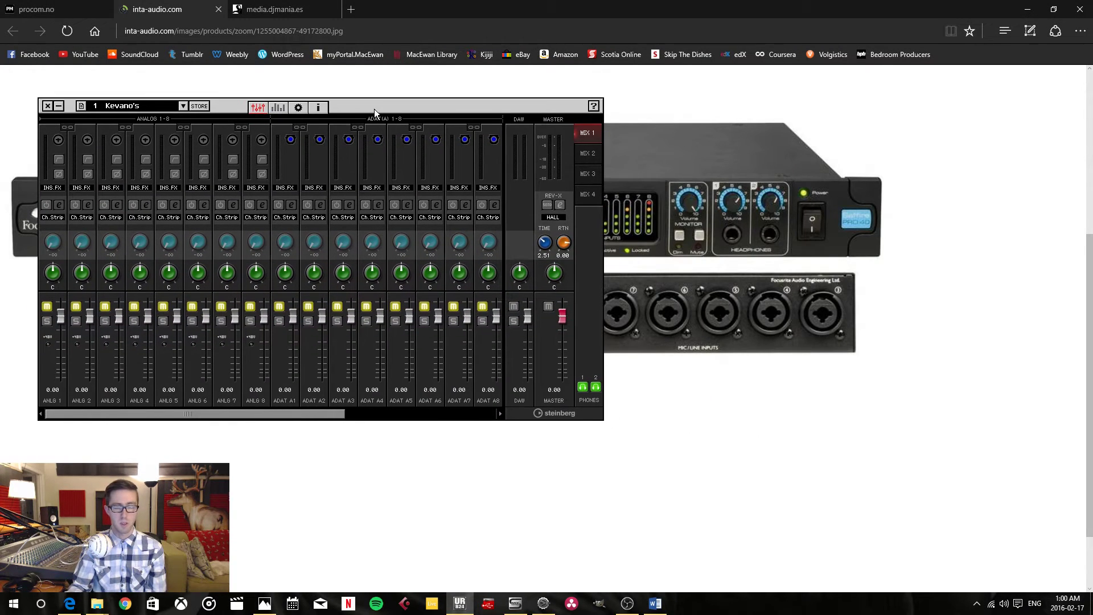
pyautogui.click(515, 603)
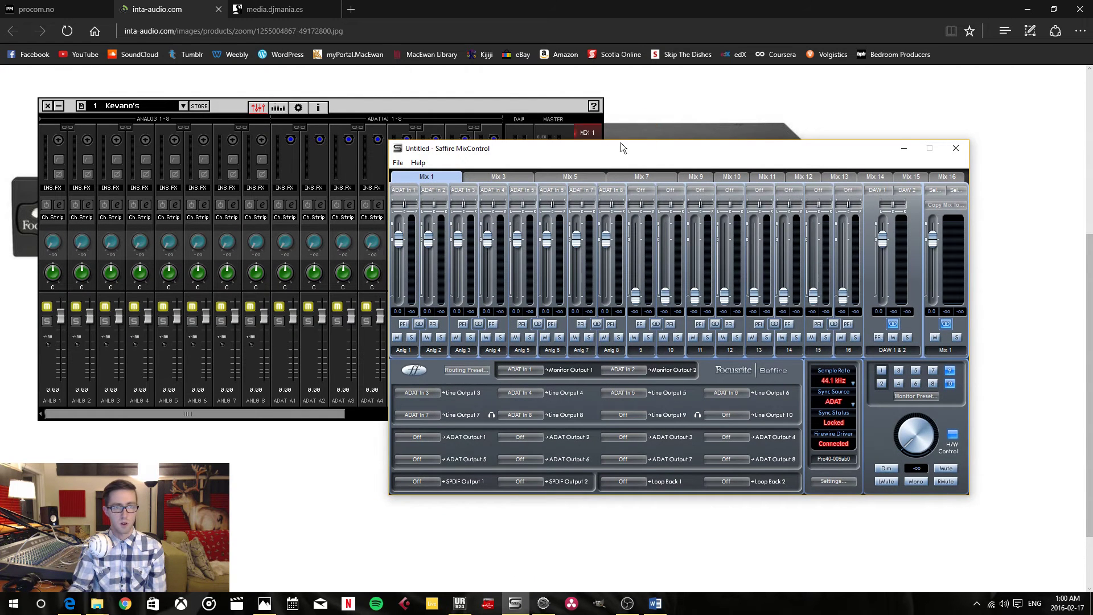
pyautogui.moveTo(624, 147); pyautogui.dragTo(690, 188)
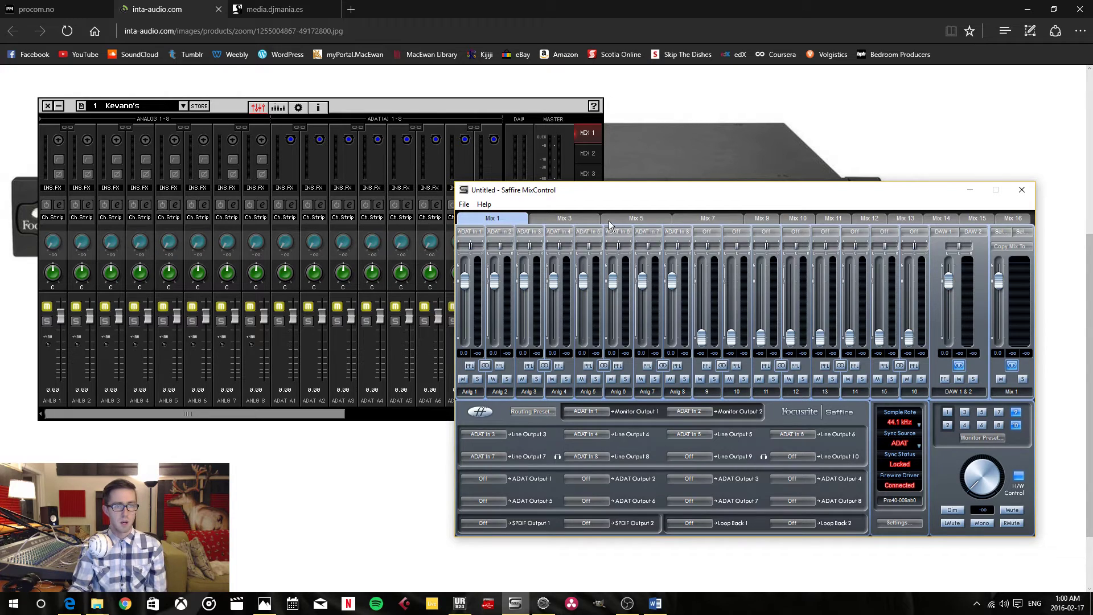
pyautogui.moveTo(610, 192)
pyautogui.mouseDown()
pyautogui.moveTo(630, 192)
pyautogui.moveTo(607, 188)
pyautogui.mouseUp()
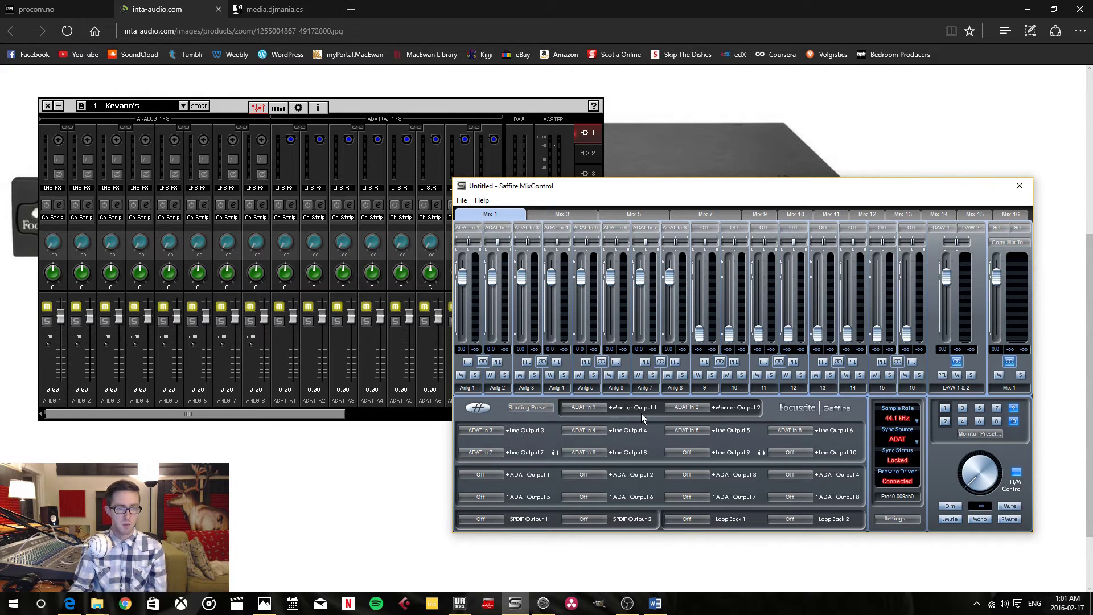
pyautogui.click(626, 117)
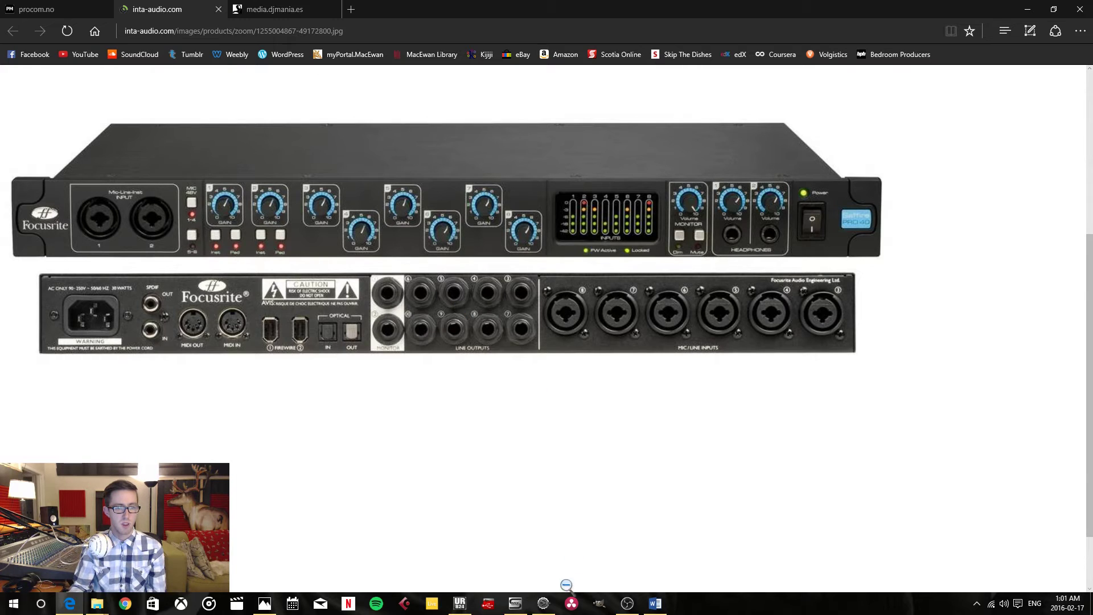
# Step: Bring the ProFire, Saffire and UR824 windows forward, with UR824 output routing settings on top
pyautogui.click(543, 609)
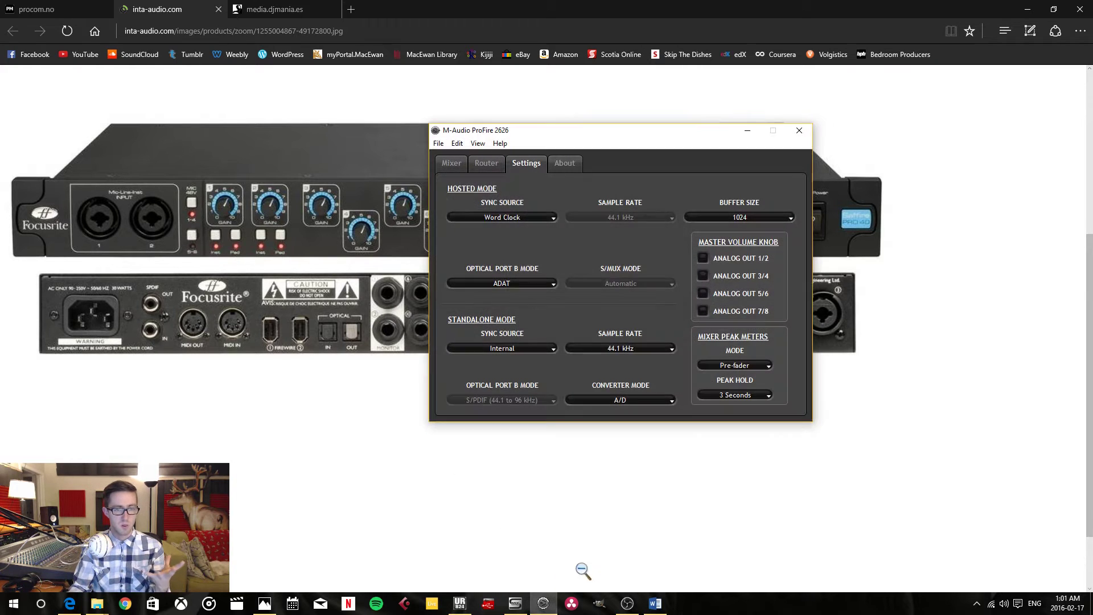
pyautogui.click(488, 603)
pyautogui.click(459, 603)
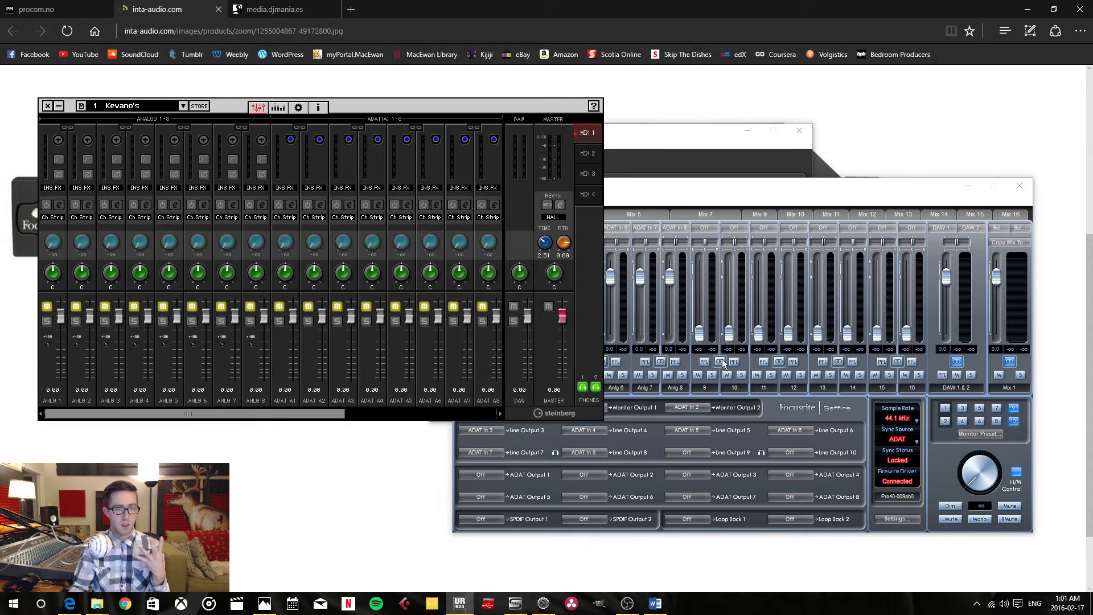
pyautogui.click(606, 419)
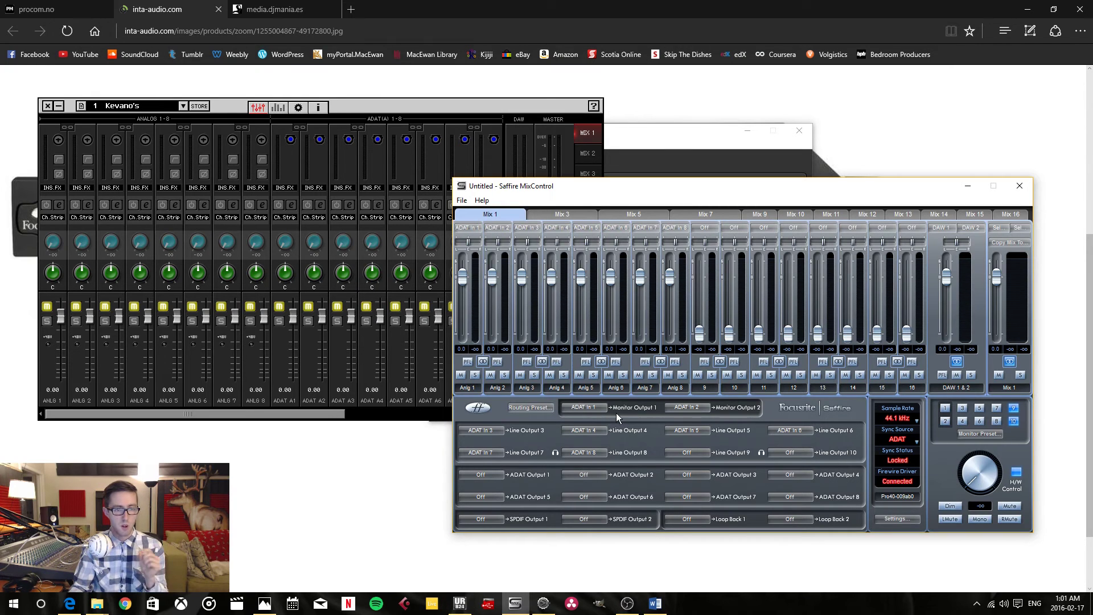
pyautogui.click(305, 109)
pyautogui.click(300, 108)
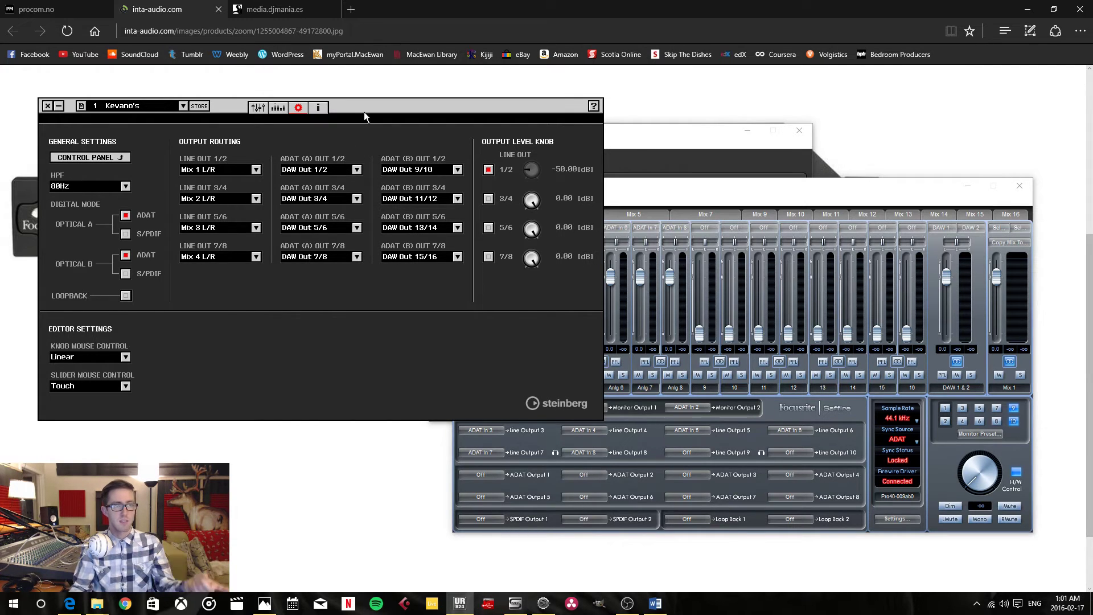
# Step: View the UR824 and Focusrite product photos, then bring up Saffire MixControl
pyautogui.click(34, 9)
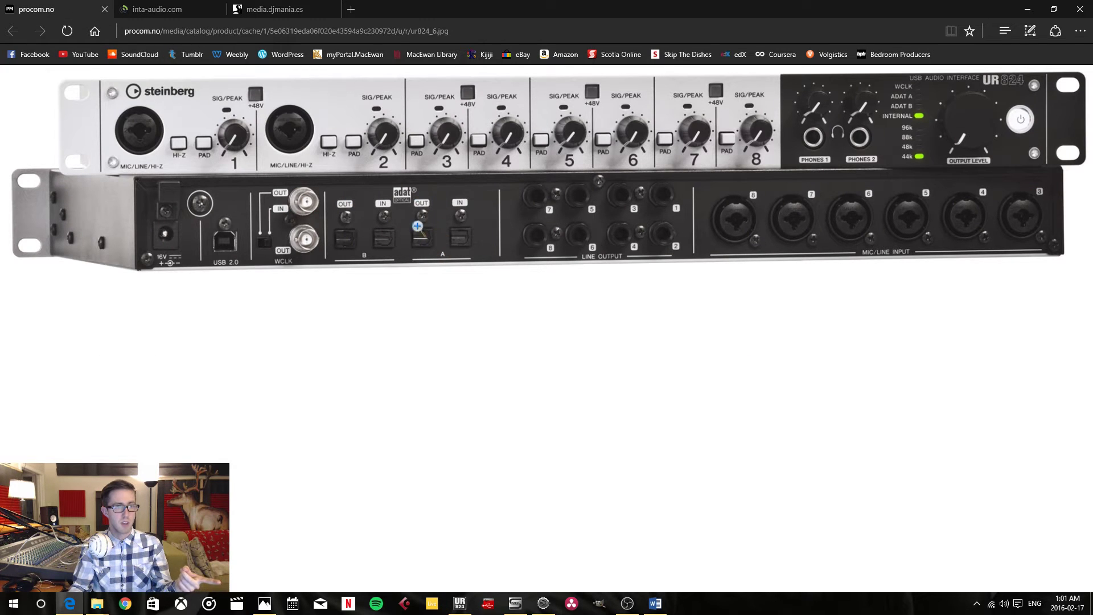
pyautogui.click(157, 9)
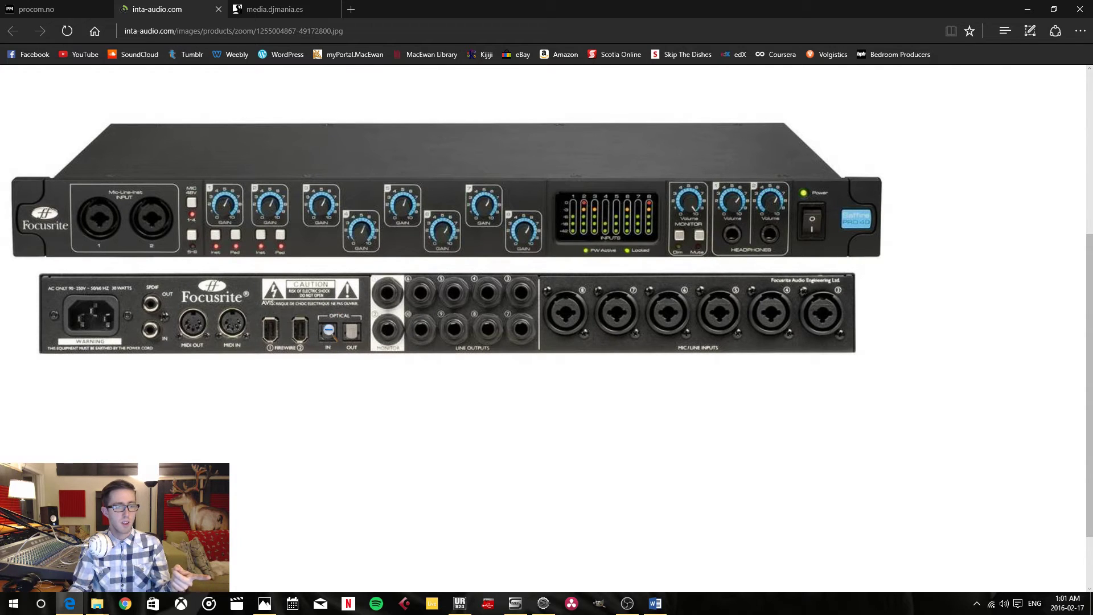
pyautogui.click(515, 602)
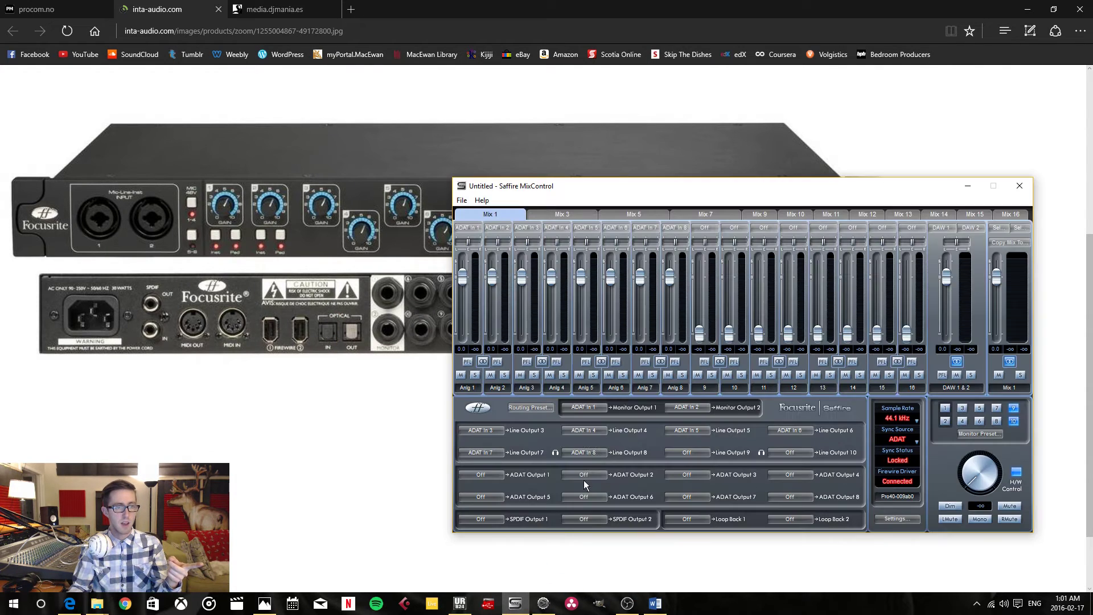
# Step: Feed Saffire Monitor Output 1 from ADAT In 1 and Monitor Output 2 from ADAT In 2, then return to the UR824 settings
pyautogui.click(591, 406)
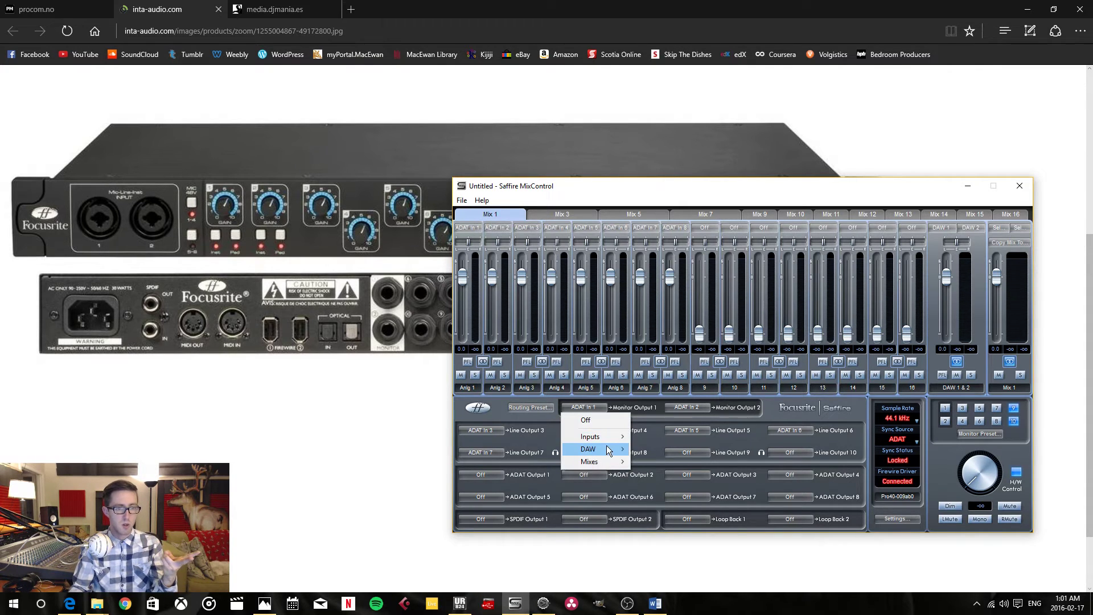
pyautogui.moveTo(617, 439)
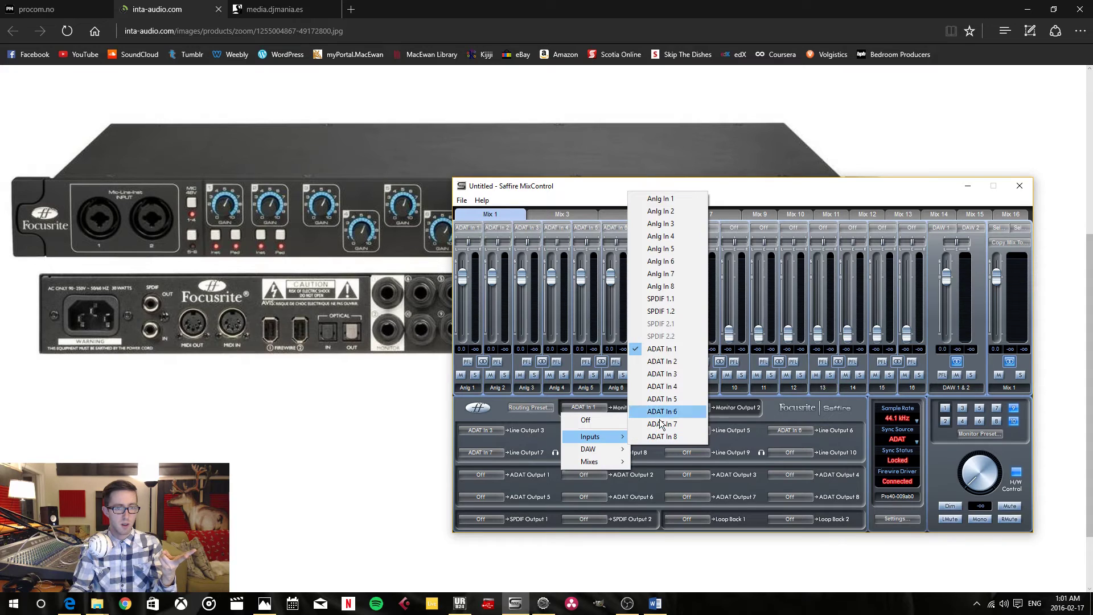
pyautogui.click(679, 349)
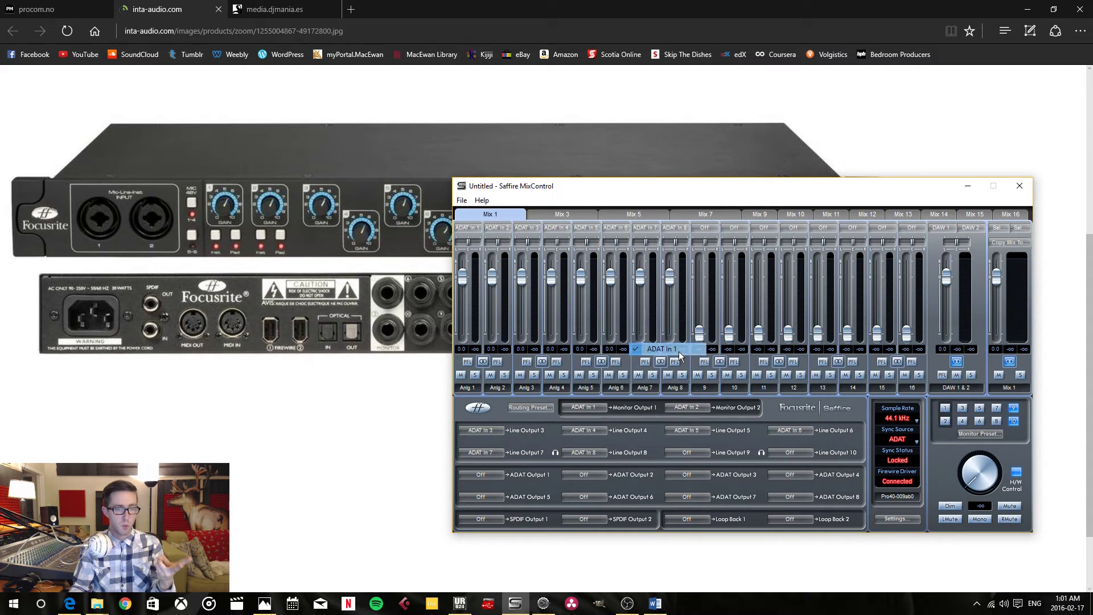
pyautogui.click(686, 406)
pyautogui.moveTo(718, 434)
pyautogui.click(768, 365)
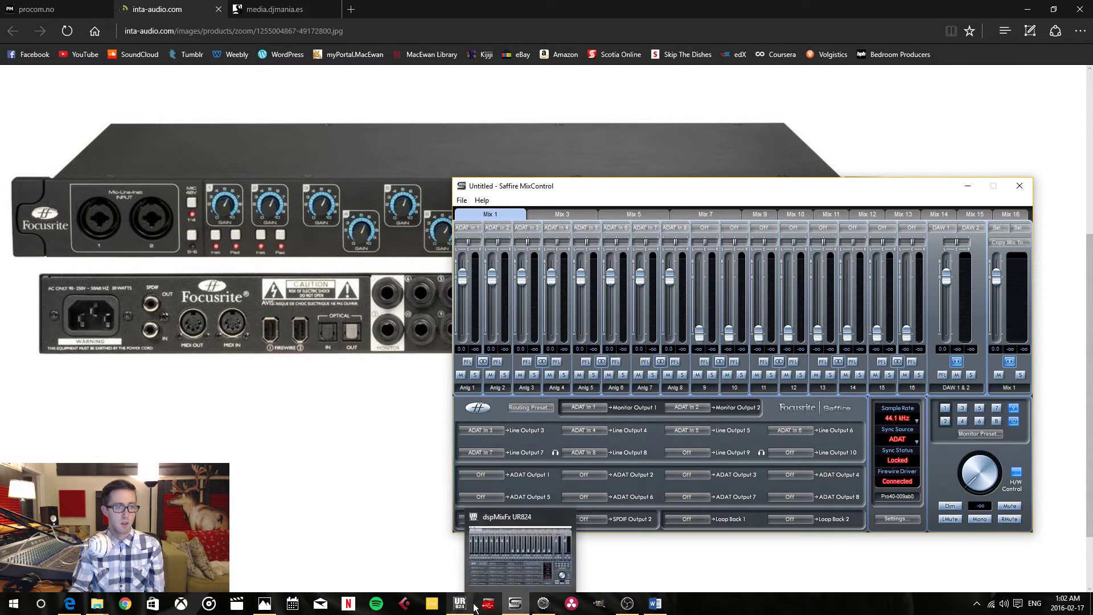
pyautogui.click(531, 608)
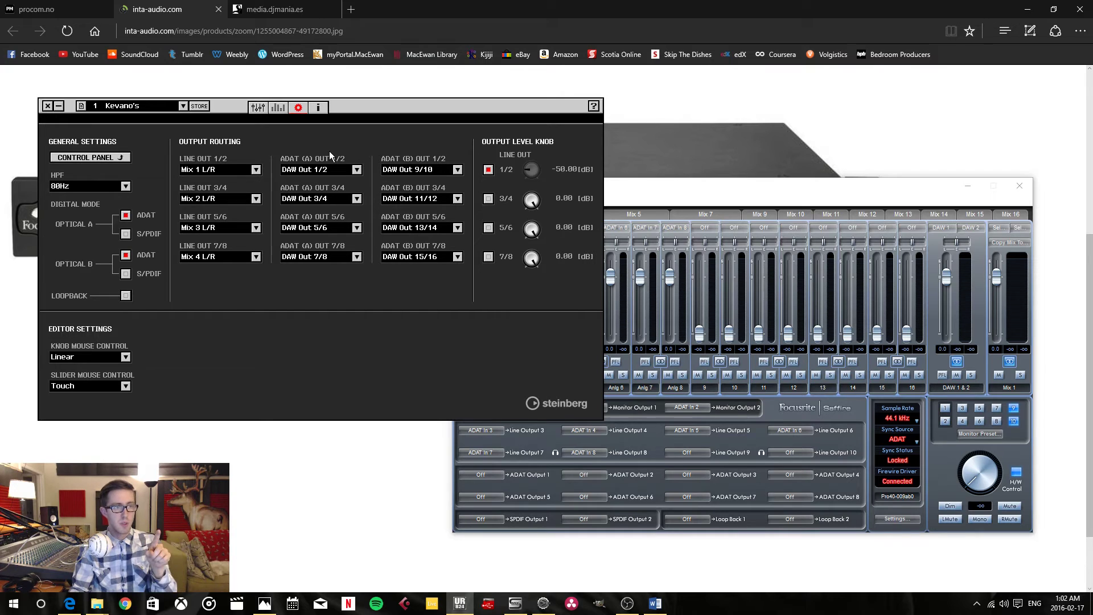
# Step: Minimise the UR824 editor and Saffire MixControl, and bring up the ProFire 2626 control panel
pyautogui.click(49, 106)
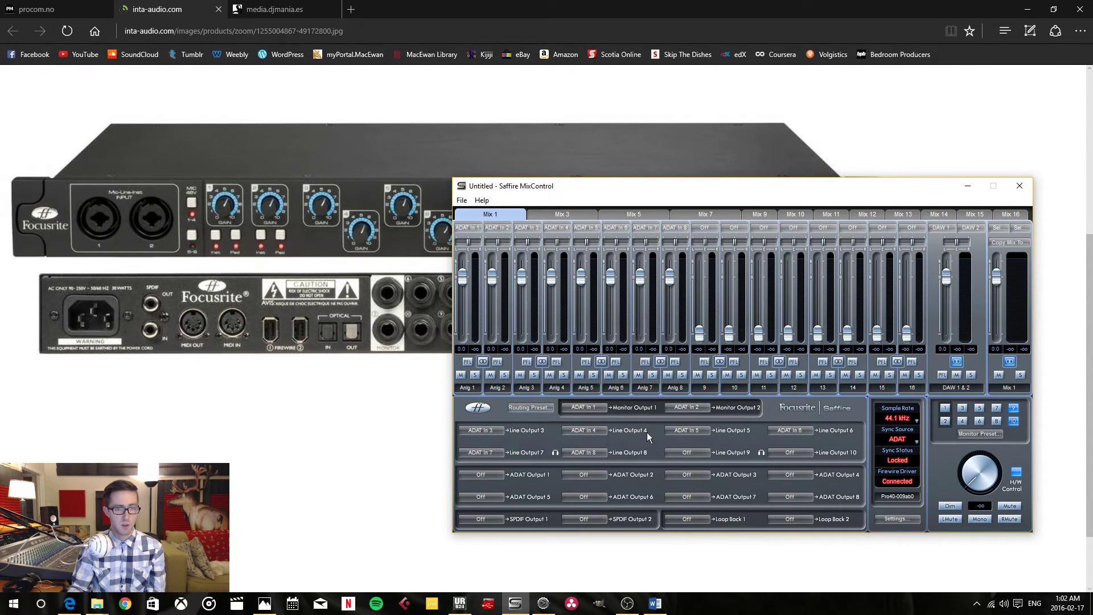
pyautogui.click(459, 603)
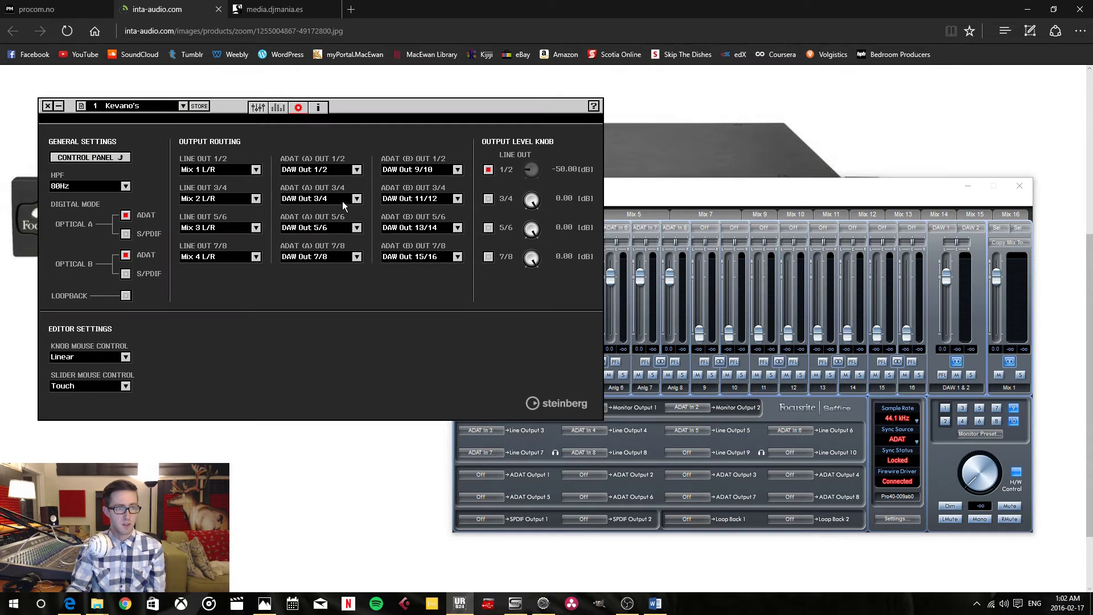
pyautogui.click(58, 108)
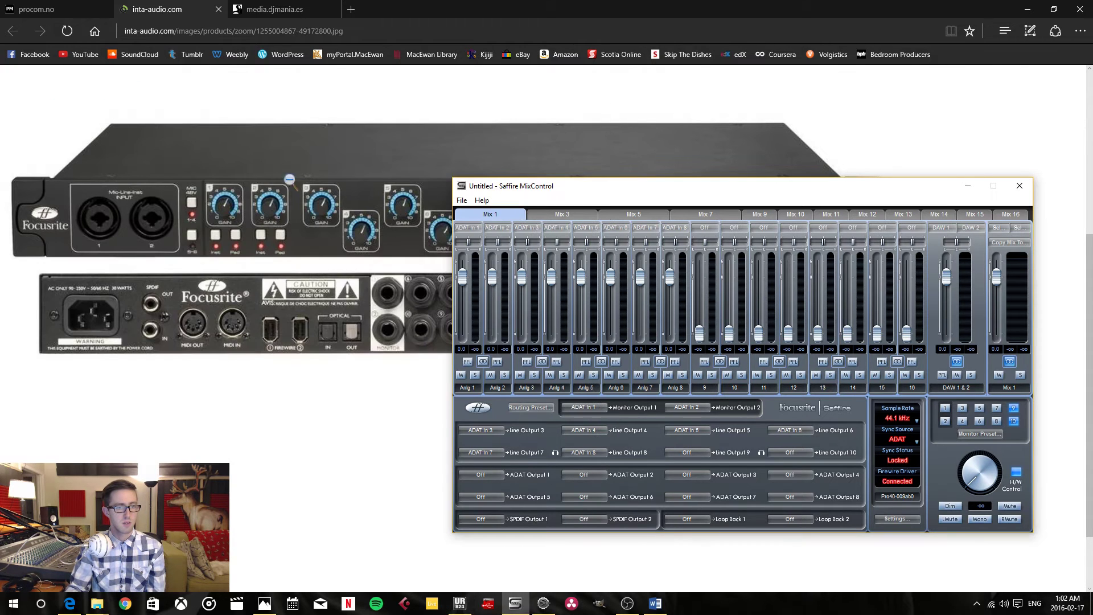
pyautogui.click(969, 186)
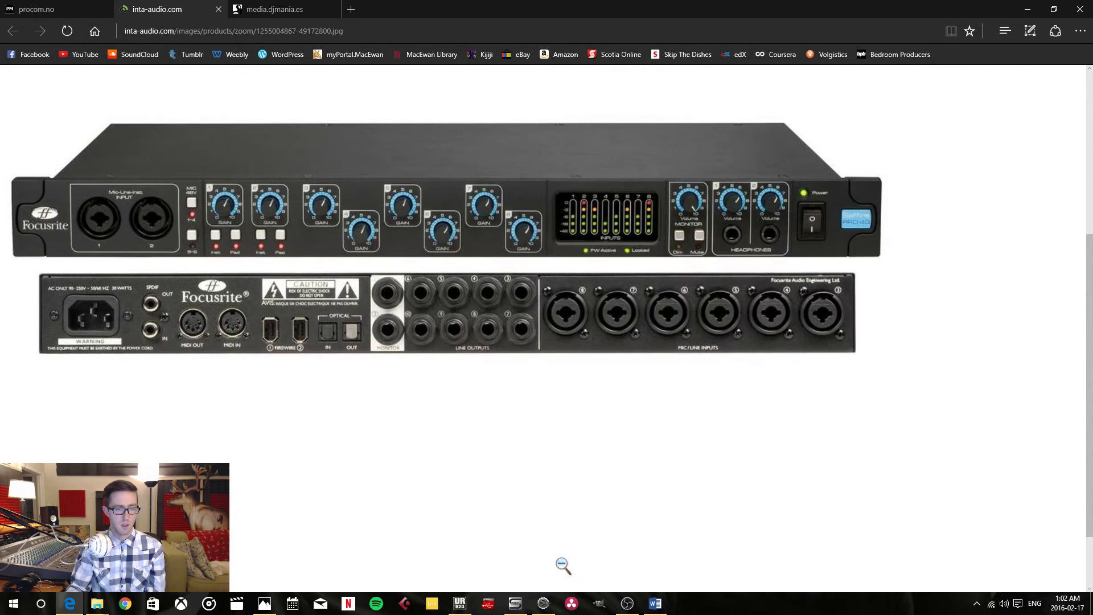
pyautogui.click(543, 602)
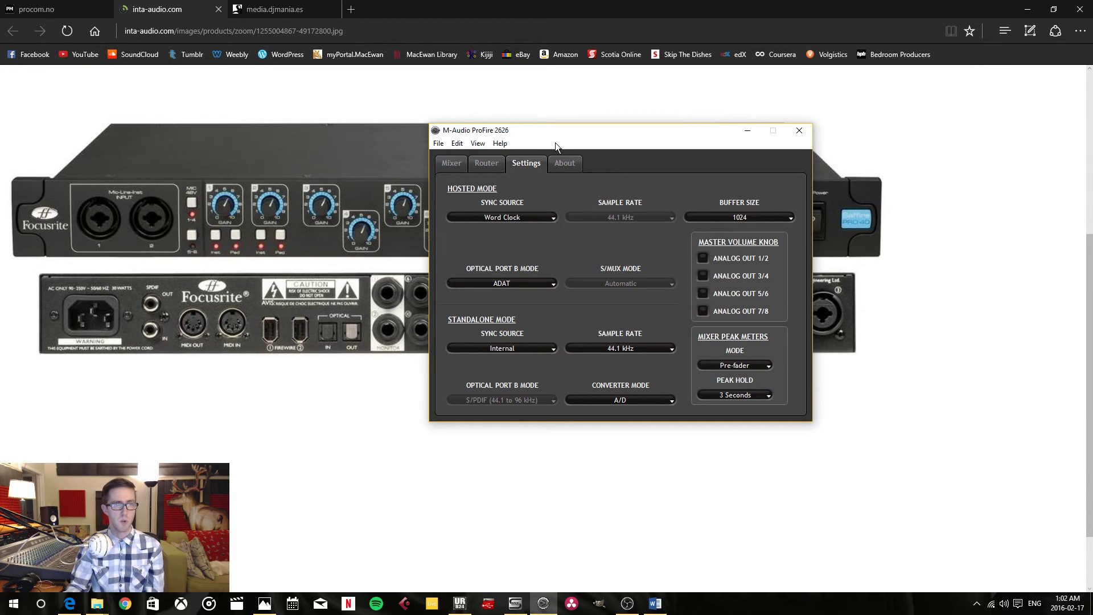
# Step: Check that the ProFire Router feeds Analog Outs 1/2–7/8 from ADAT Port A In, then show the rear-panel photo
pyautogui.click(487, 163)
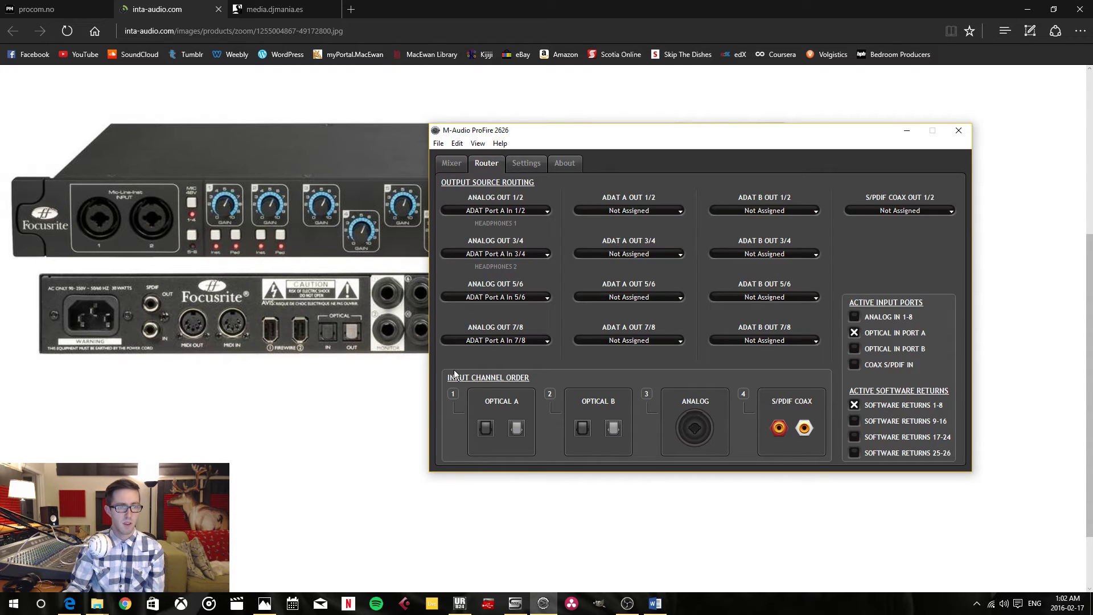
pyautogui.moveTo(502, 415)
pyautogui.mouseDown()
pyautogui.moveTo(592, 416)
pyautogui.moveTo(588, 435)
pyautogui.moveTo(488, 435)
pyautogui.moveTo(496, 403)
pyautogui.mouseUp()
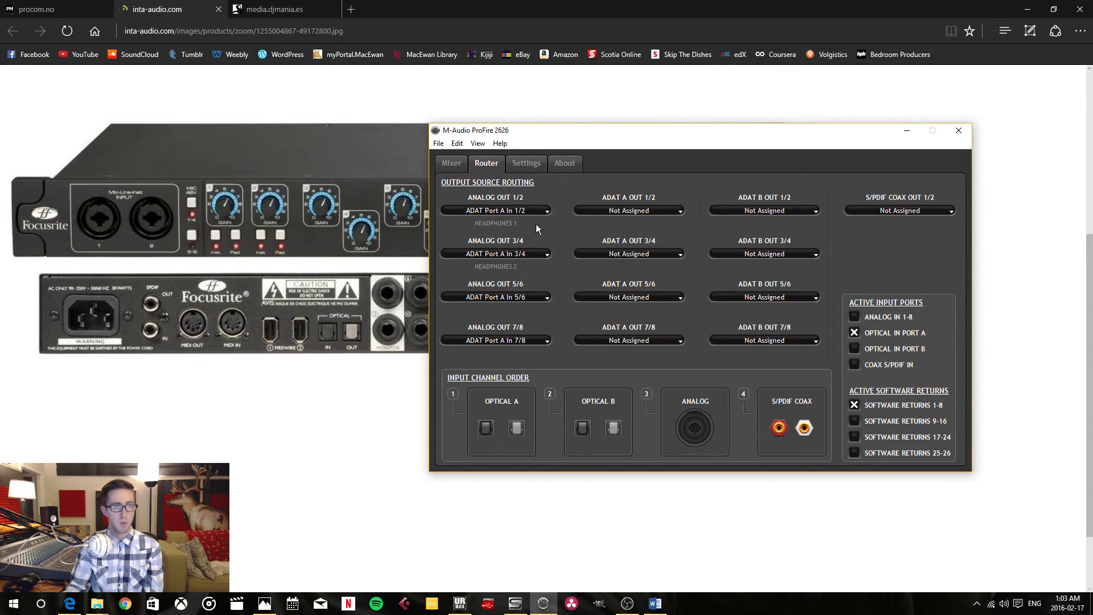
pyautogui.click(288, 8)
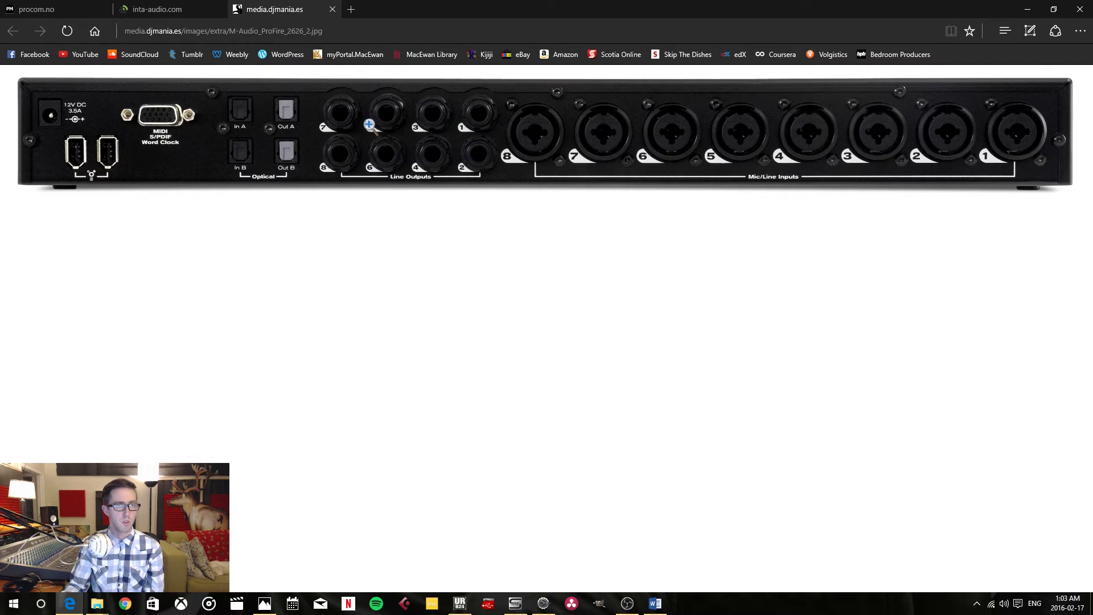
# Step: Confirm Analog Out 1/2 stays on ADAT Port A In 1/2, move the ProFire panel lower, and bring up UR824
pyautogui.click(543, 602)
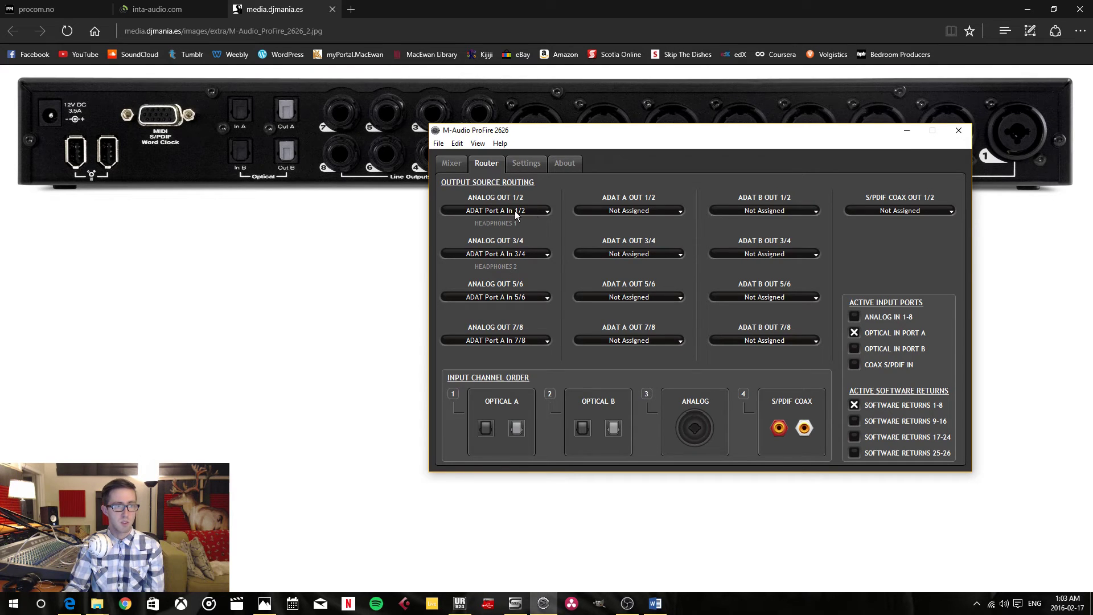
pyautogui.click(510, 211)
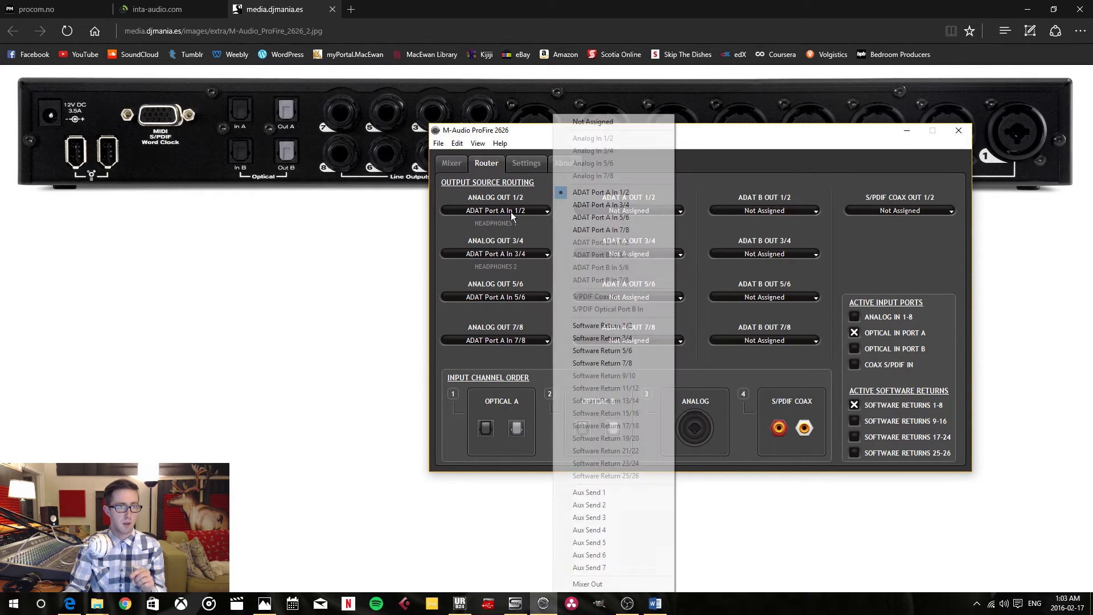
pyautogui.click(619, 195)
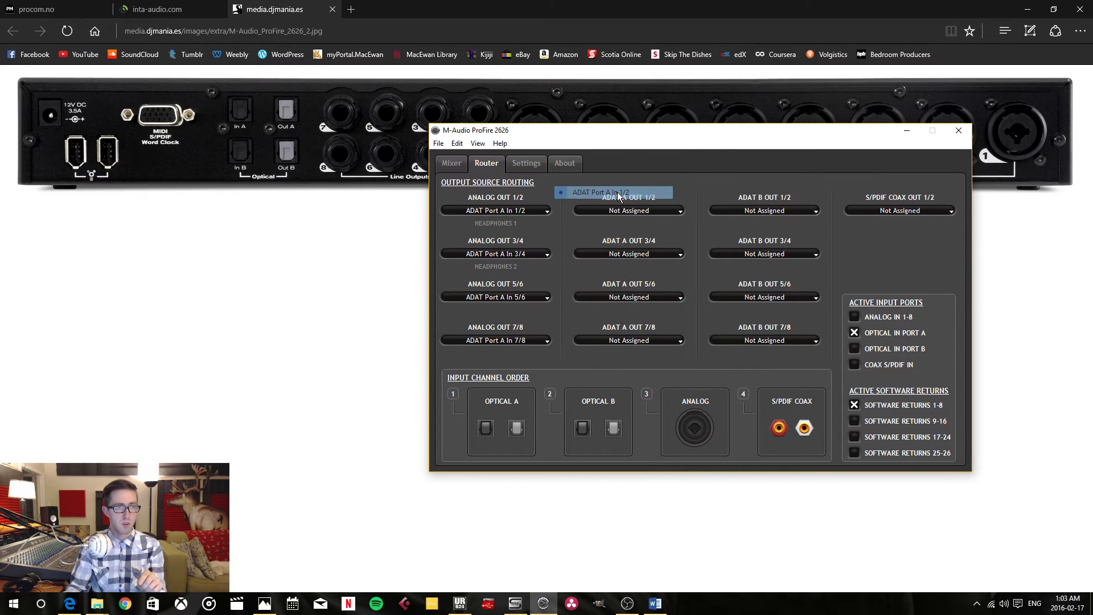
pyautogui.moveTo(504, 137); pyautogui.dragTo(498, 233)
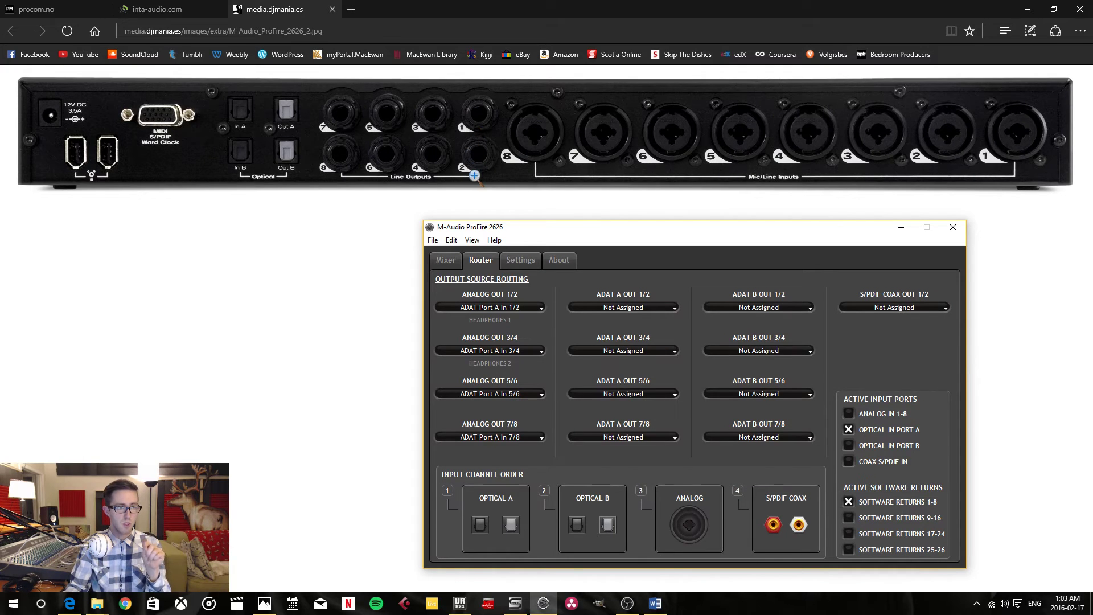
pyautogui.click(460, 604)
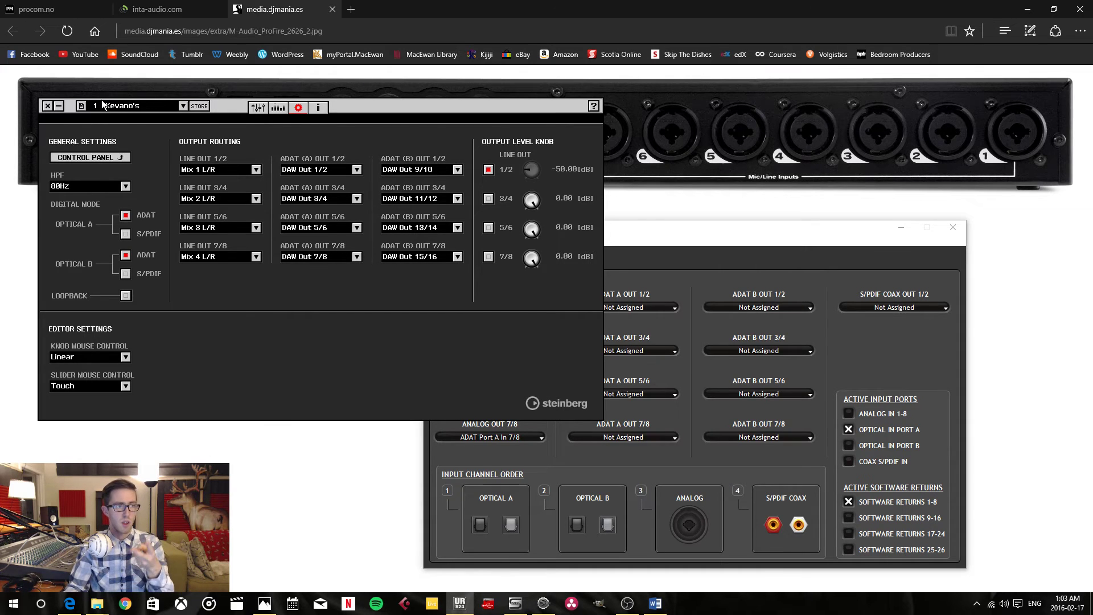
# Step: Leave Analog Out 1/2 on ADAT Port A In 1/2, minimise ProFire, and place the UR824 editor lower right
pyautogui.click(59, 106)
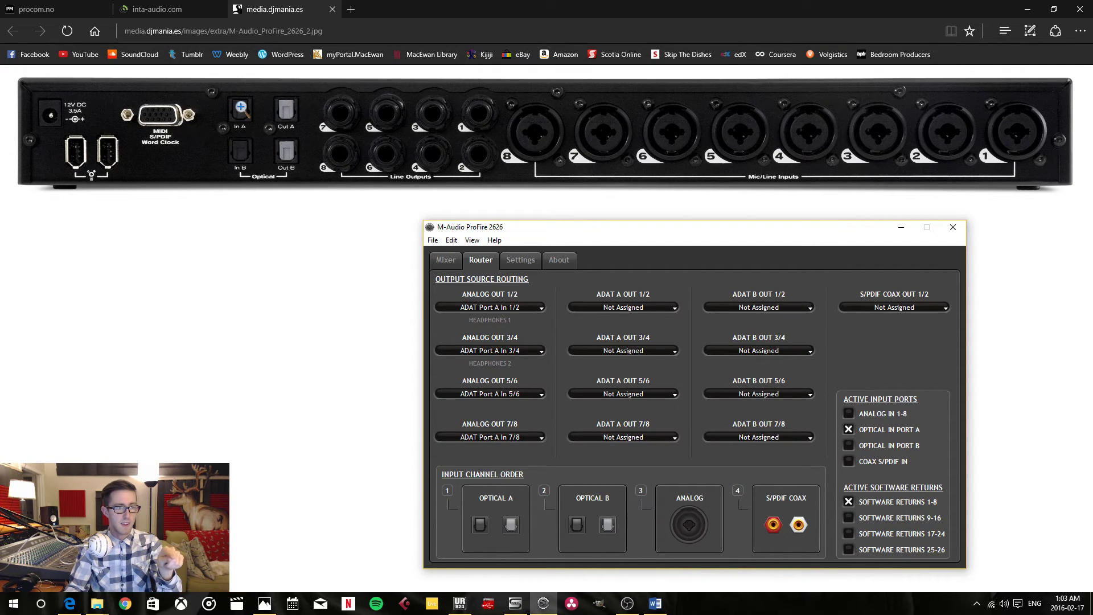
pyautogui.click(499, 308)
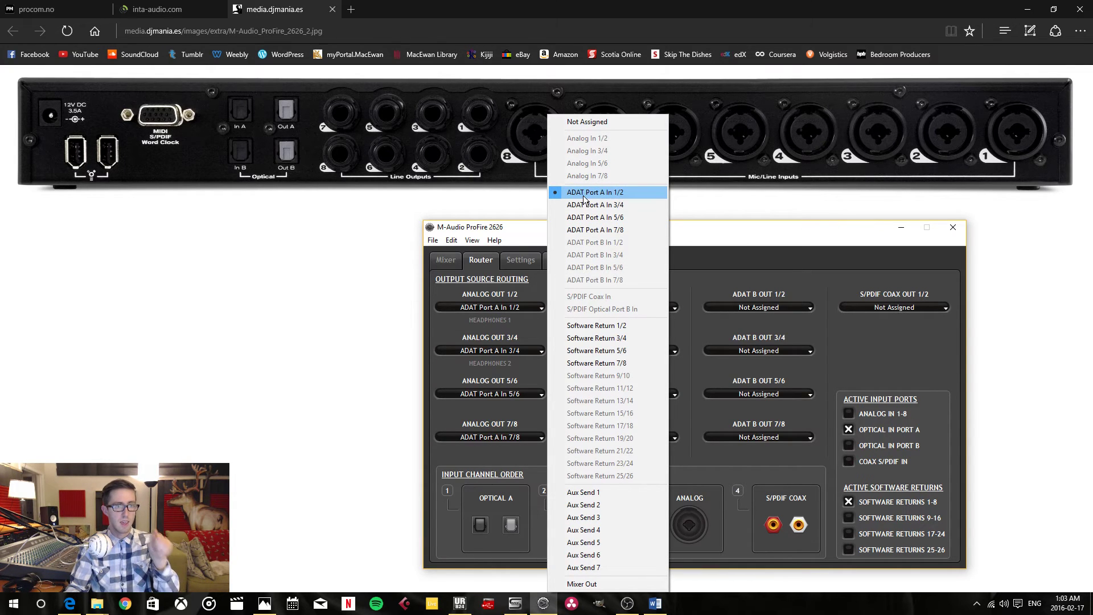
pyautogui.click(620, 191)
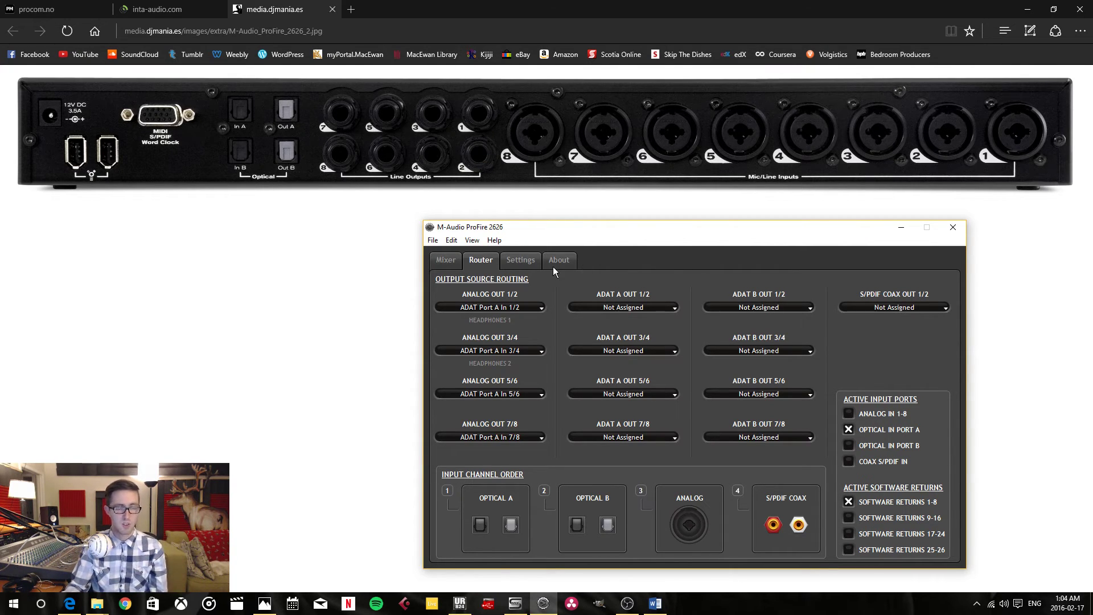
pyautogui.click(902, 229)
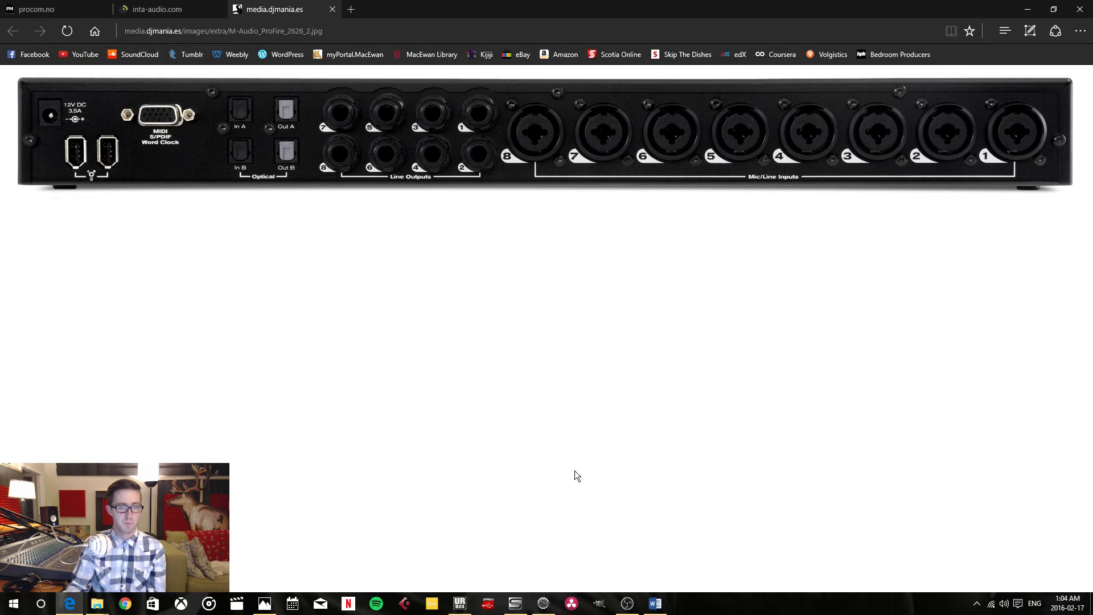
pyautogui.click(458, 607)
pyautogui.moveTo(429, 107); pyautogui.dragTo(704, 196)
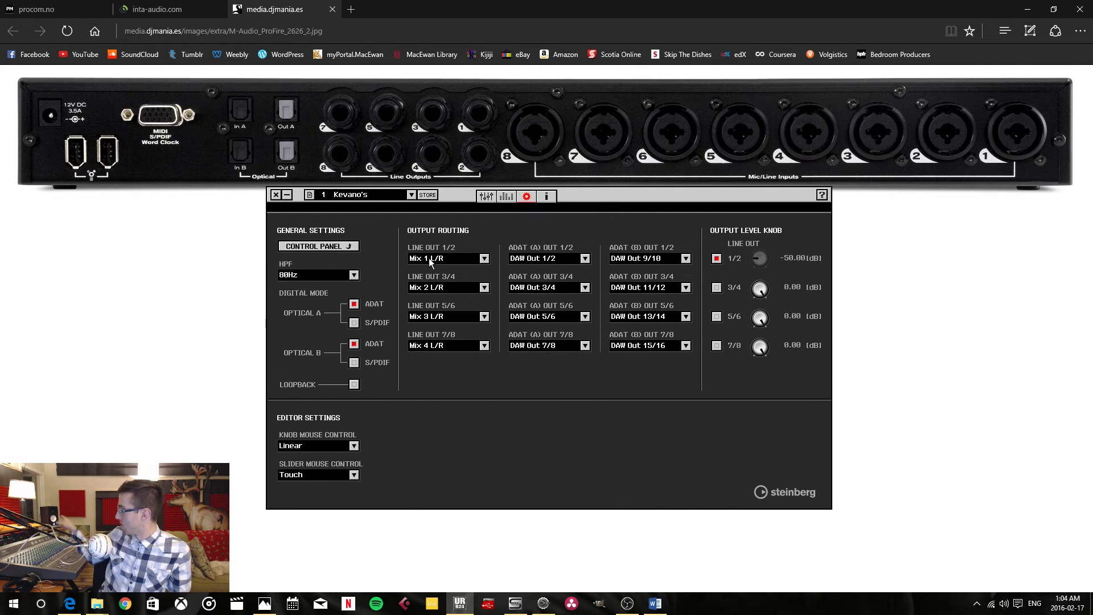
# Step: Keep Line Out 1/2 as the only output on the UR824 Output Level Knob after trying Line Out 3/4
pyautogui.click(75, 8)
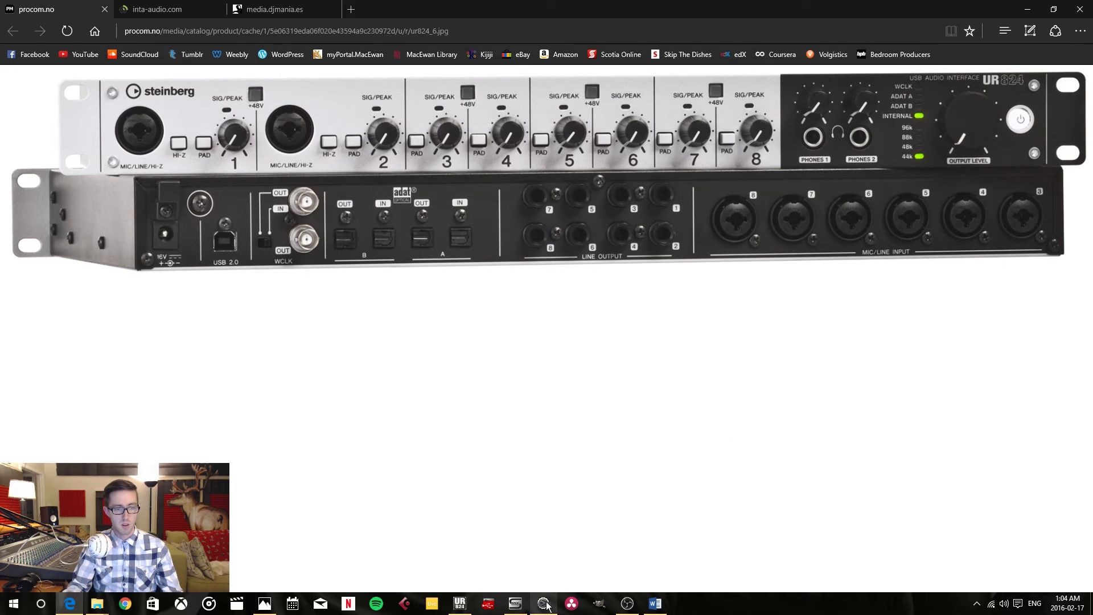
pyautogui.click(460, 604)
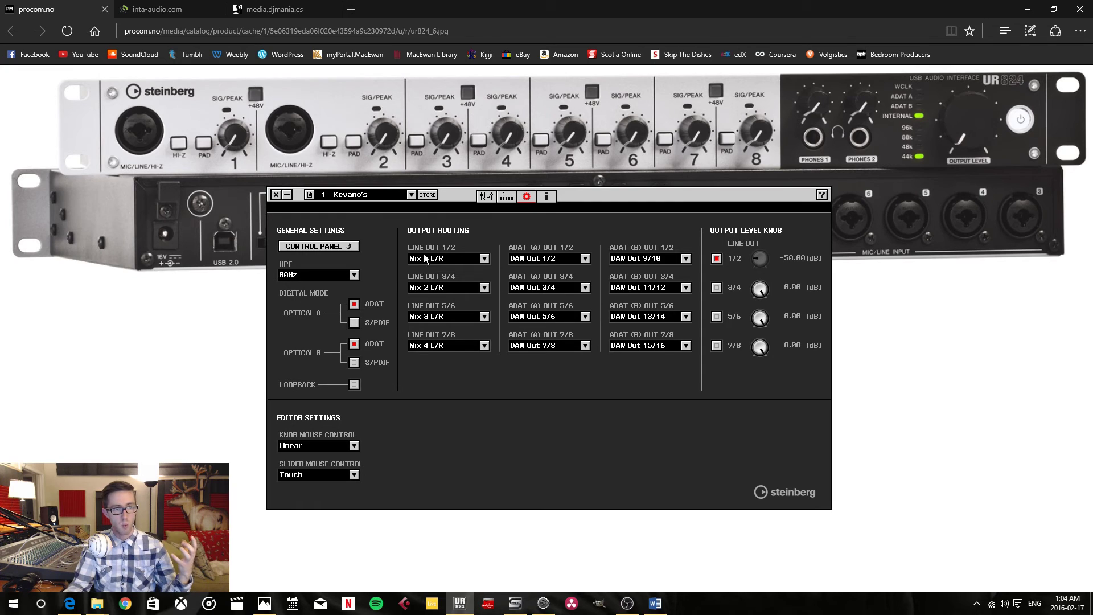
pyautogui.click(718, 260)
pyautogui.click(718, 259)
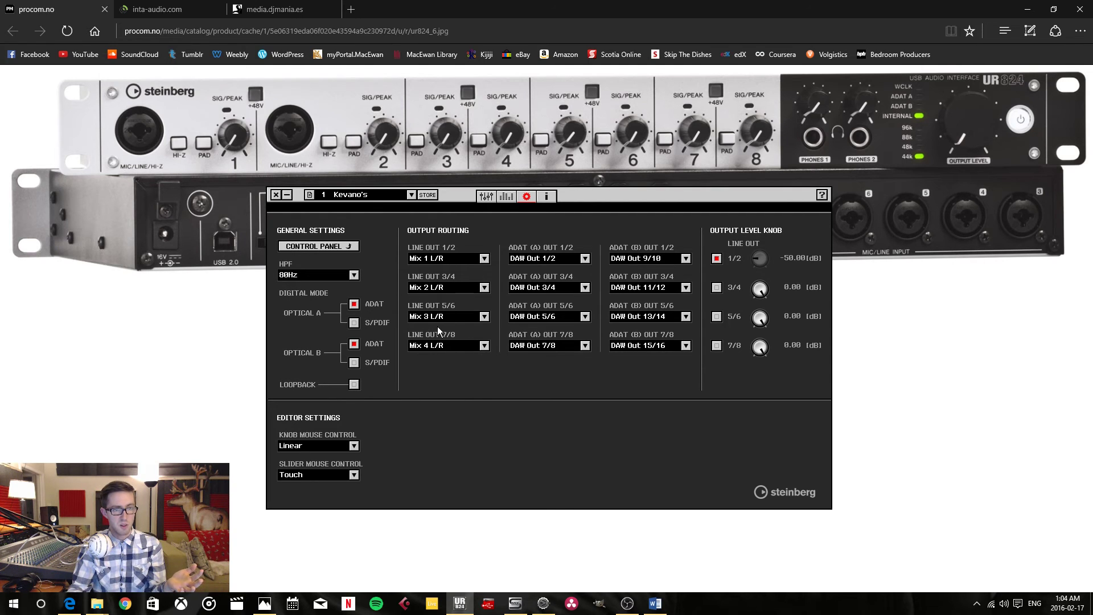
pyautogui.click(716, 287)
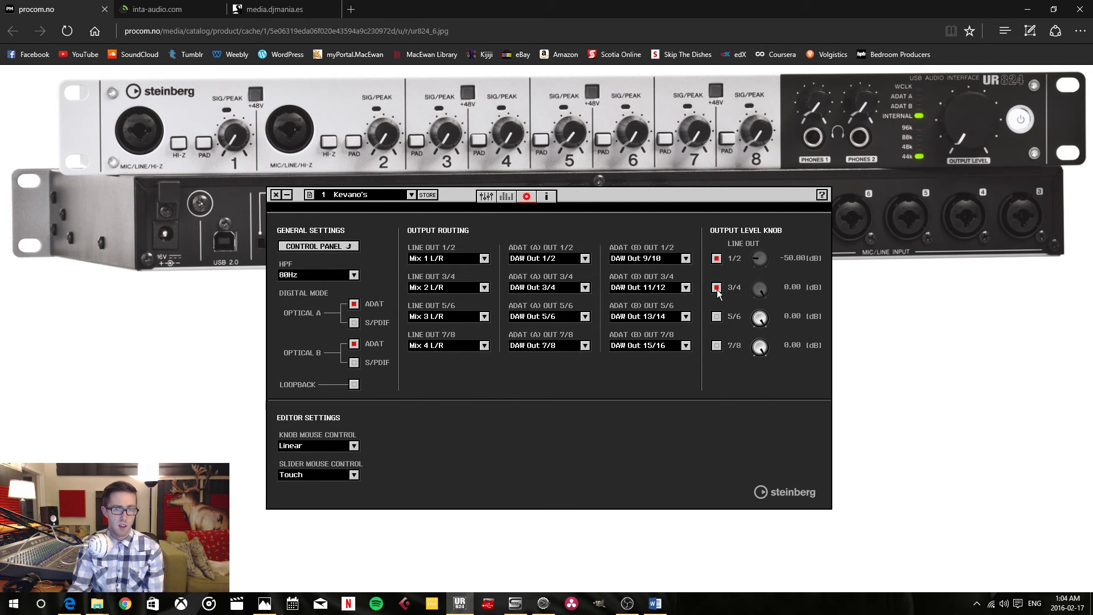
pyautogui.click(717, 288)
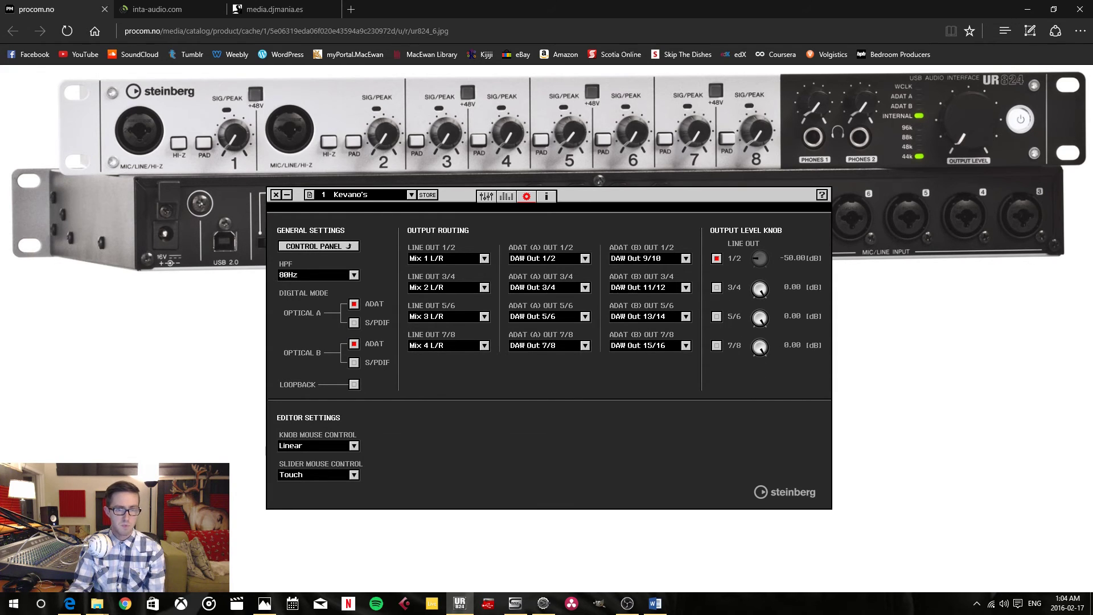
# Step: Return the Line Out 7/8 level to 0.00 dB and switch from dspMixFx to Saffire MixControl
pyautogui.moveTo(762, 347); pyautogui.dragTo(762, 362)
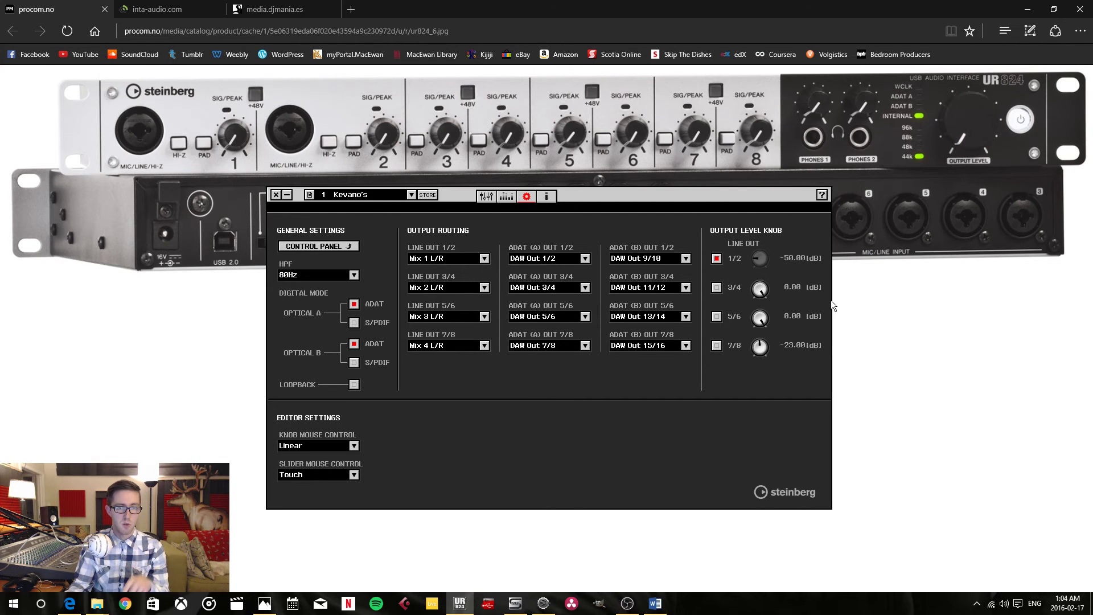
pyautogui.moveTo(757, 356); pyautogui.dragTo(762, 346)
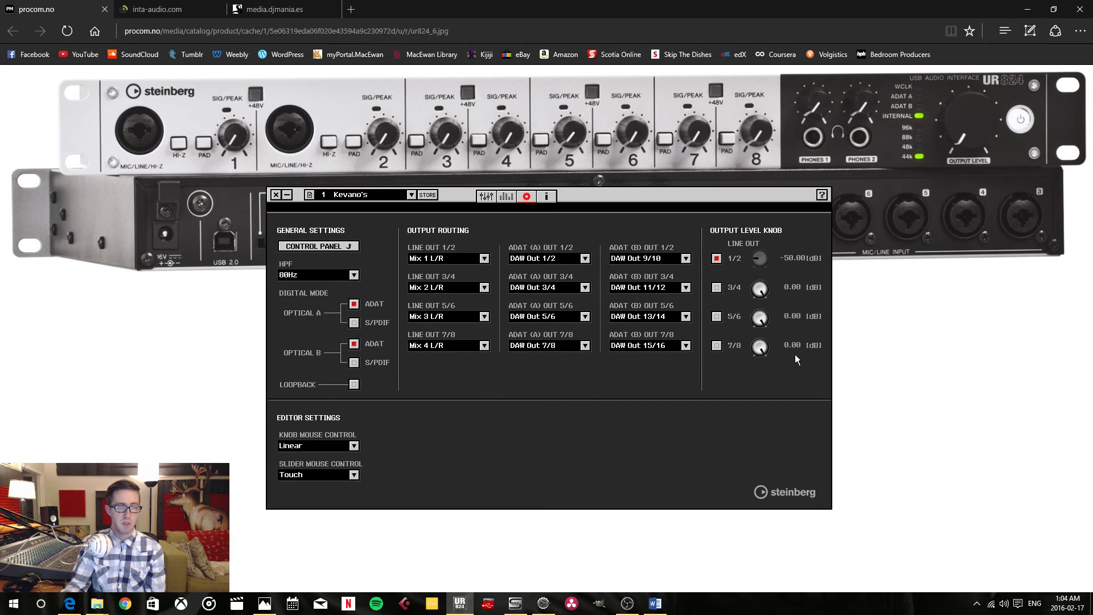
pyautogui.click(287, 195)
pyautogui.click(515, 603)
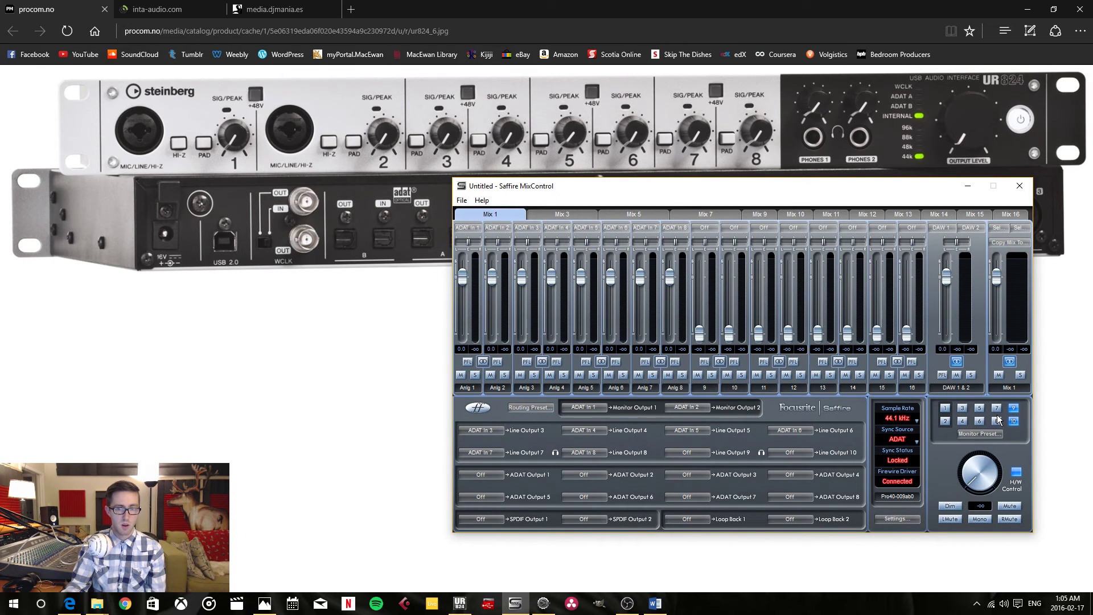
# Step: Put outputs 1–6 under monitor control, try a -37 dB monitor volume, then return volume to hardware control
pyautogui.click(945, 407)
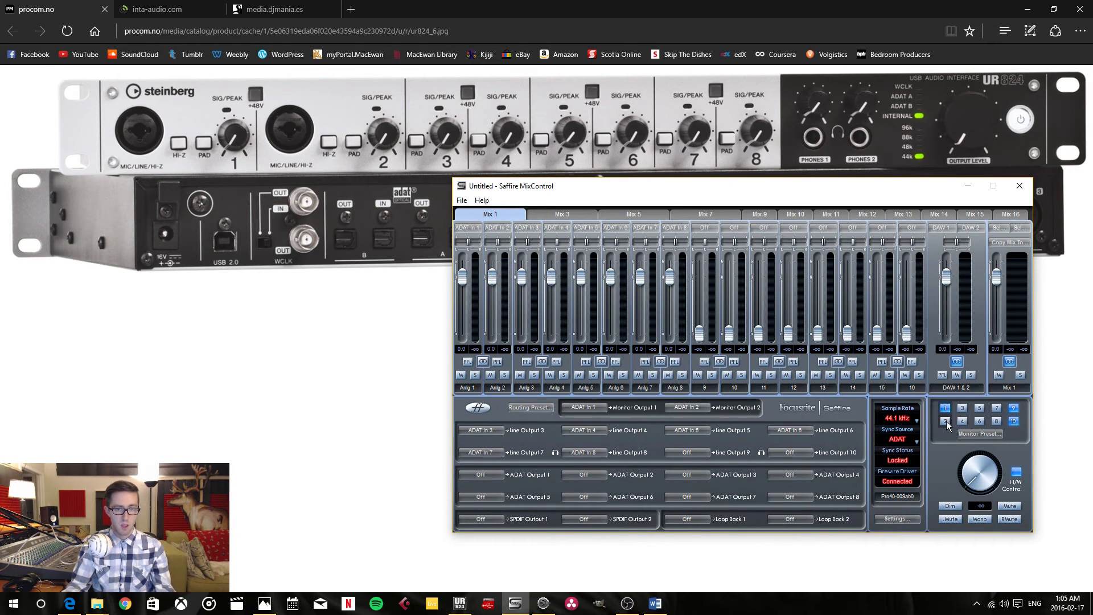
pyautogui.click(945, 421)
pyautogui.click(962, 408)
pyautogui.click(962, 421)
pyautogui.click(979, 408)
pyautogui.click(979, 421)
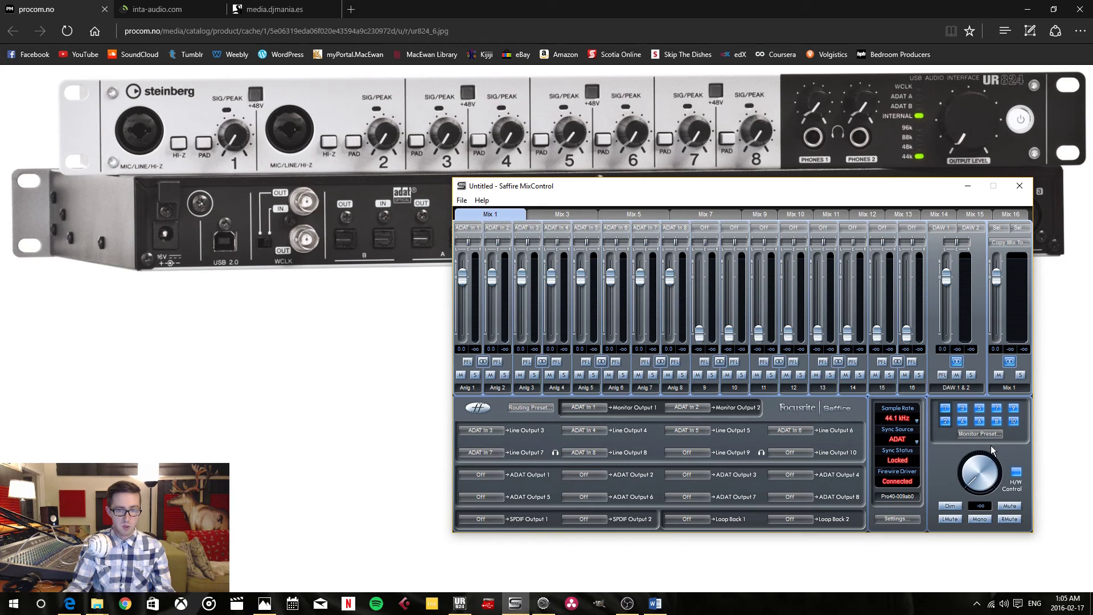
pyautogui.moveTo(991, 450); pyautogui.dragTo(968, 475)
pyautogui.click(1015, 471)
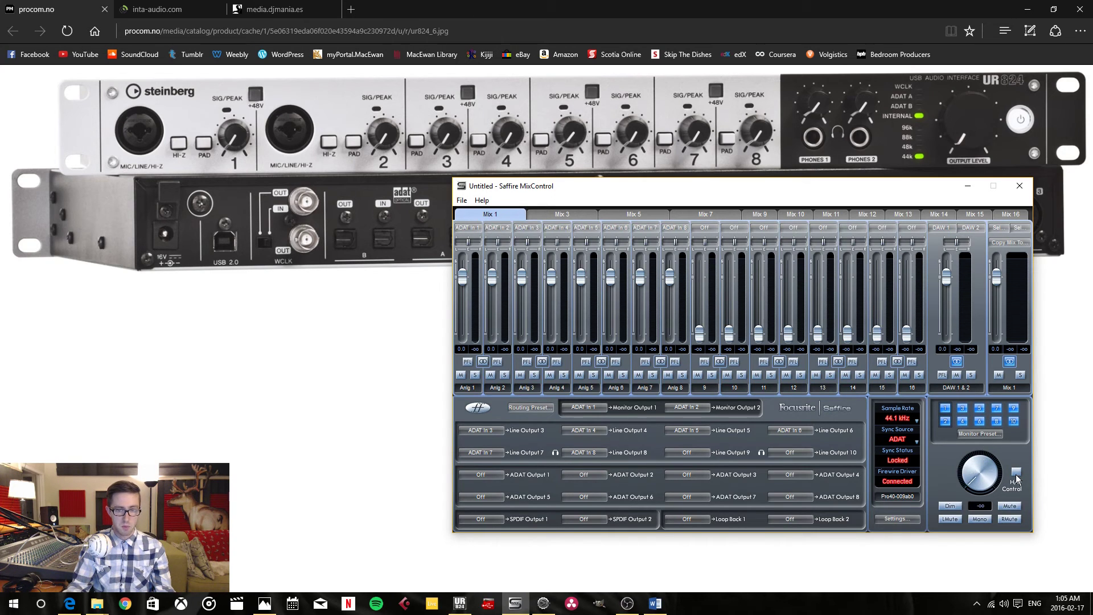
# Step: Toggle the monitor preset buttons 1–10, switching presets 8, 9 and 10 on
pyautogui.click(945, 408)
pyautogui.click(944, 420)
pyautogui.click(962, 407)
pyautogui.click(961, 420)
pyautogui.click(979, 408)
pyautogui.click(979, 421)
pyautogui.click(996, 407)
pyautogui.click(995, 421)
pyautogui.click(1013, 407)
pyautogui.click(1013, 420)
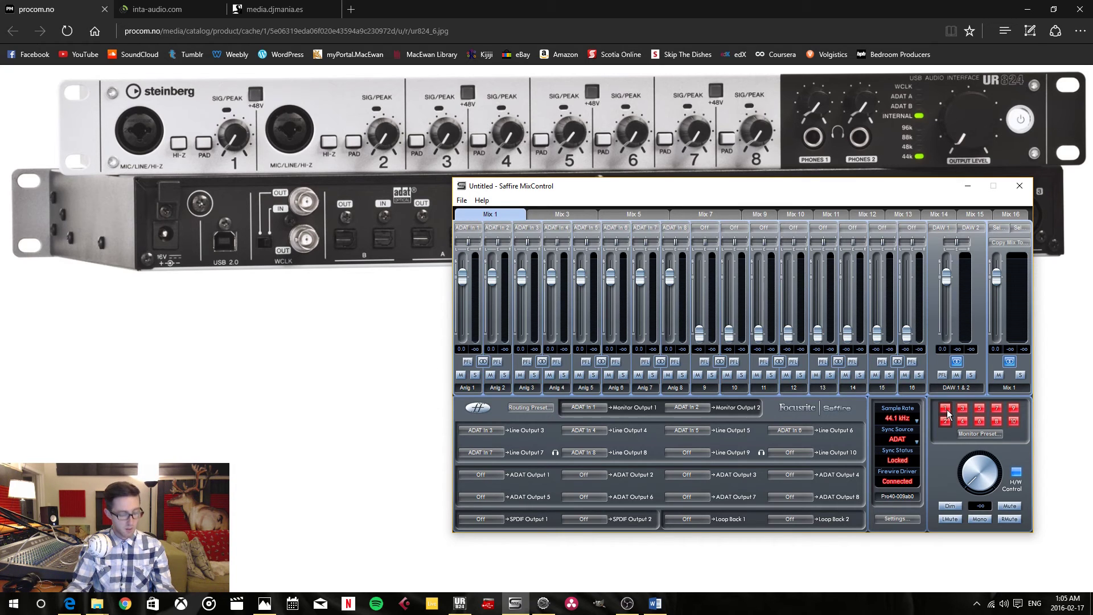
# Step: Switch monitor presets 2–10 back off, glance at the UR824 settings, and minimise Saffire MixControl
pyautogui.click(944, 420)
pyautogui.click(961, 407)
pyautogui.click(962, 420)
pyautogui.click(979, 408)
pyautogui.click(979, 421)
pyautogui.click(996, 421)
pyautogui.click(996, 407)
pyautogui.click(1013, 407)
pyautogui.click(1013, 421)
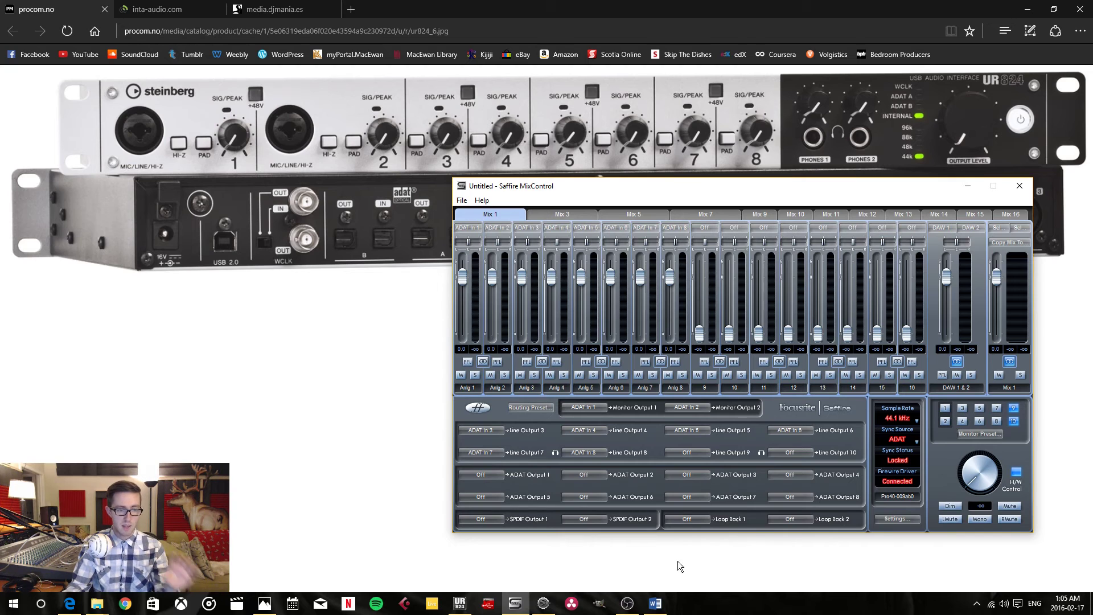
pyautogui.click(459, 602)
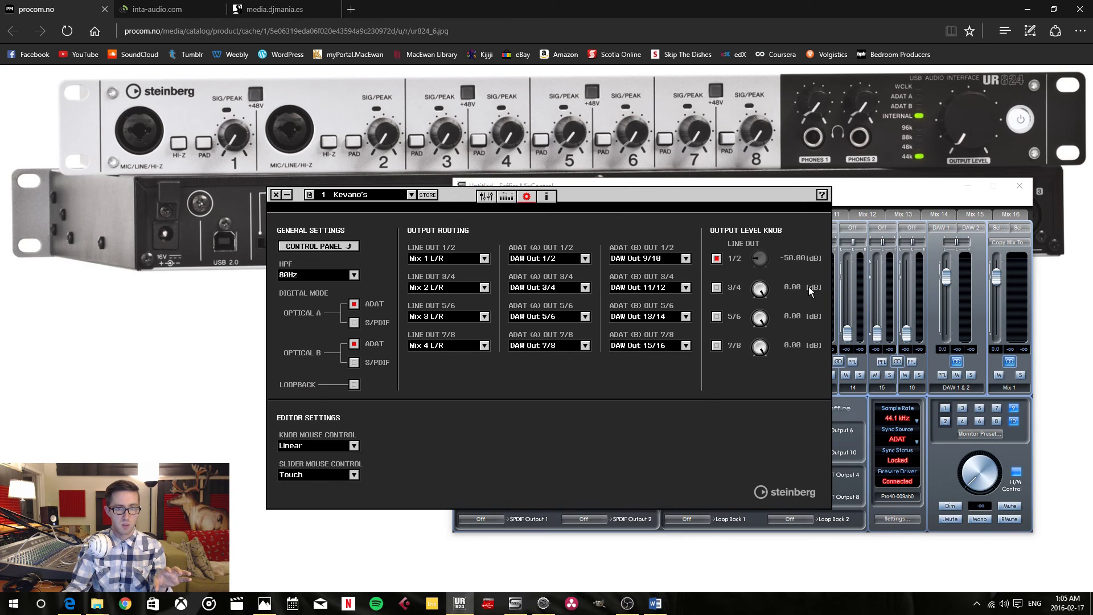
pyautogui.click(286, 195)
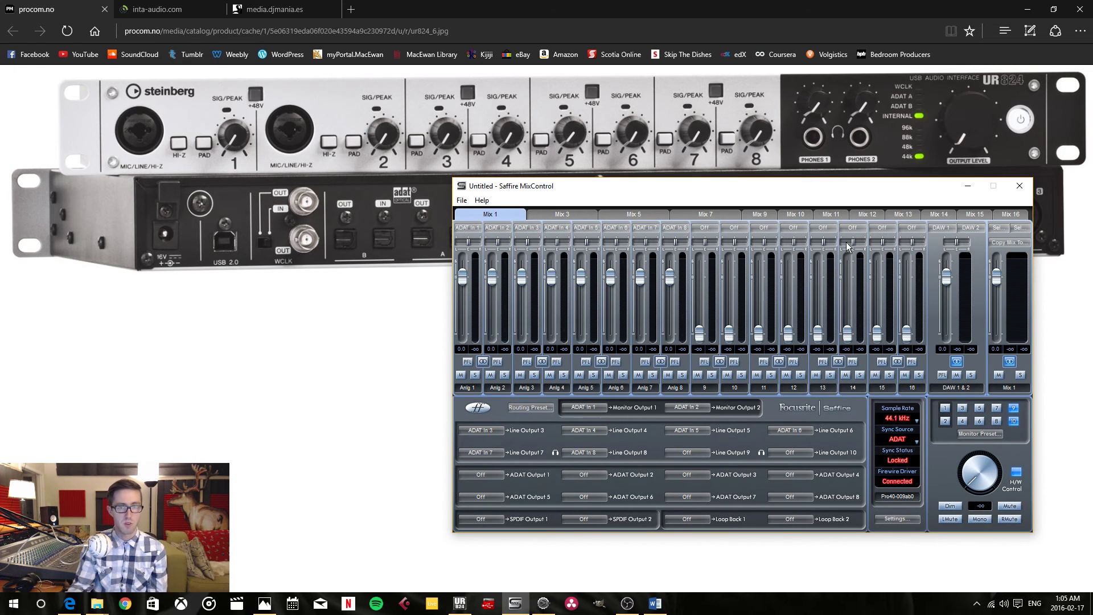
pyautogui.click(968, 185)
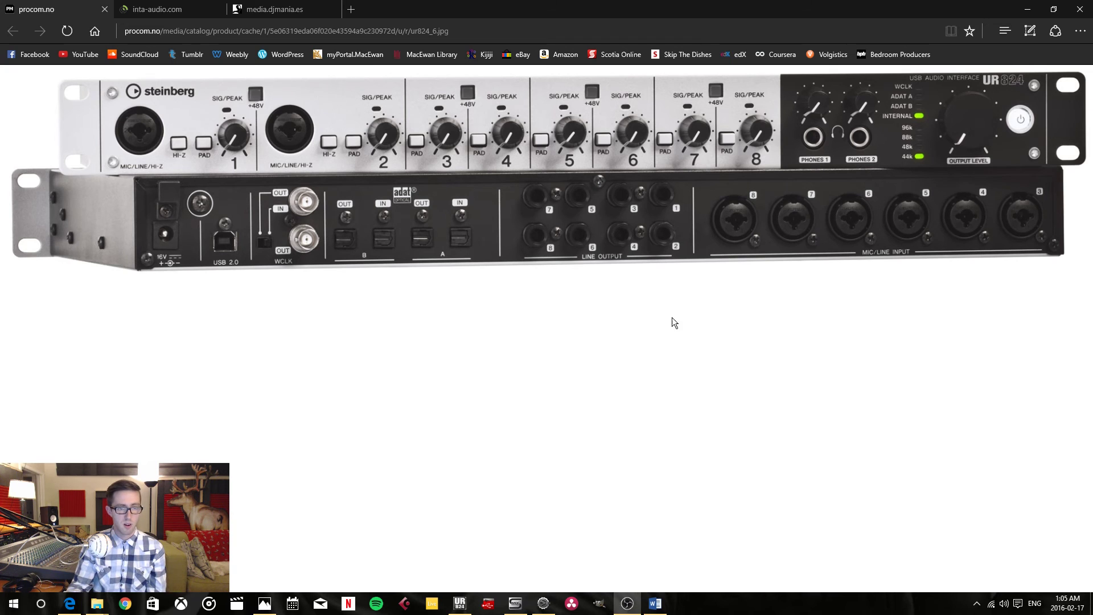
# Step: Open the ProFire 2626 panel on its Settings page, with the browser back on the UR824 product image
pyautogui.click(543, 603)
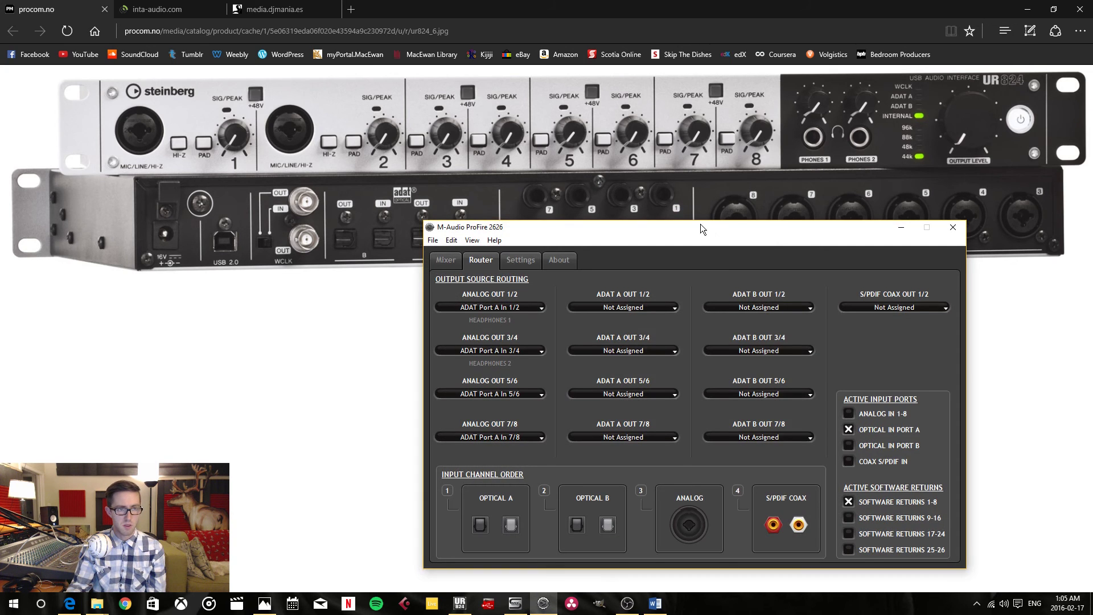
pyautogui.moveTo(700, 228); pyautogui.dragTo(635, 151)
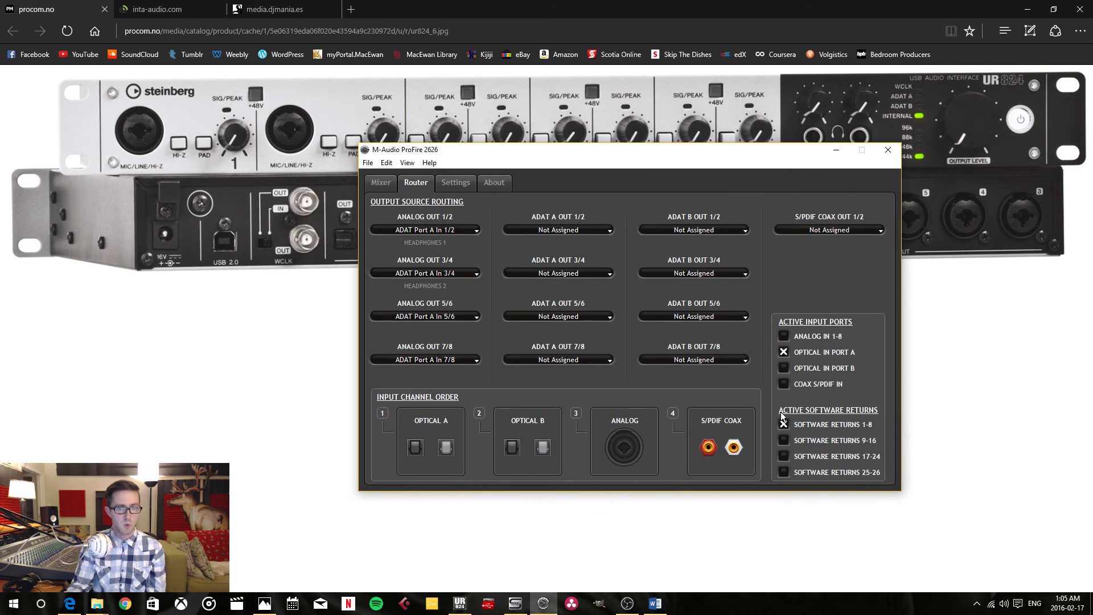
pyautogui.click(451, 182)
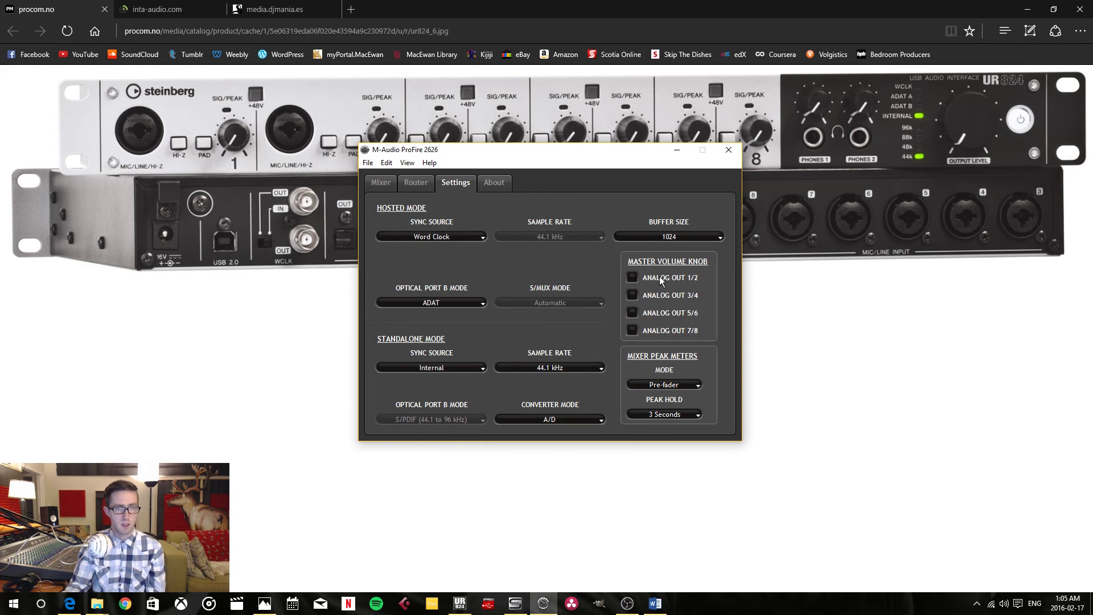
pyautogui.hotkey('alt', 'Tab')
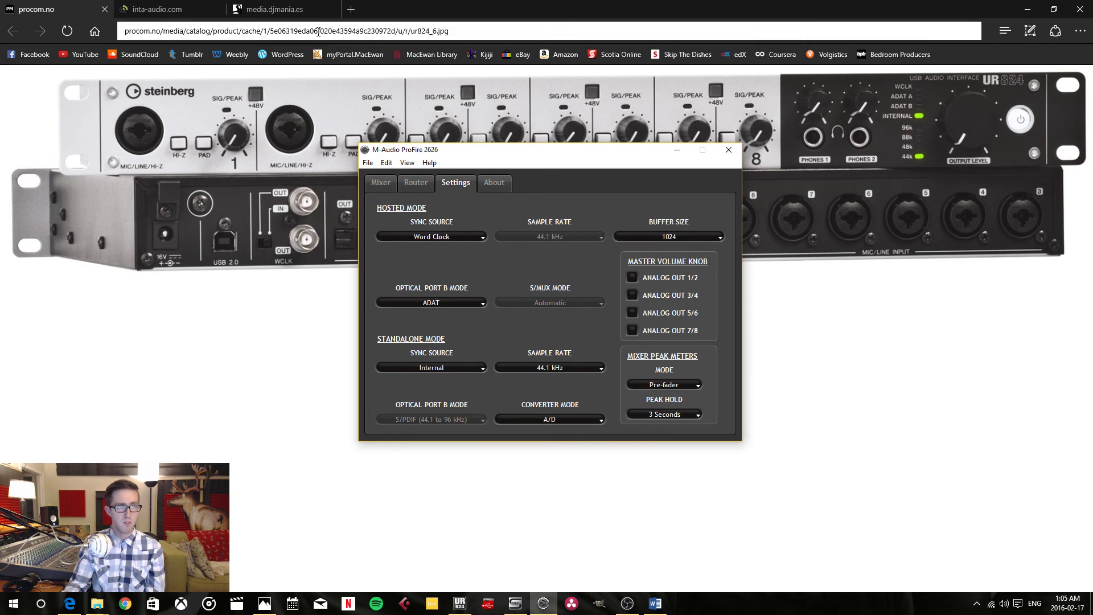
pyautogui.hotkey('ctrl', 'Tab')
pyautogui.hotkey('ctrl', 'Tab')
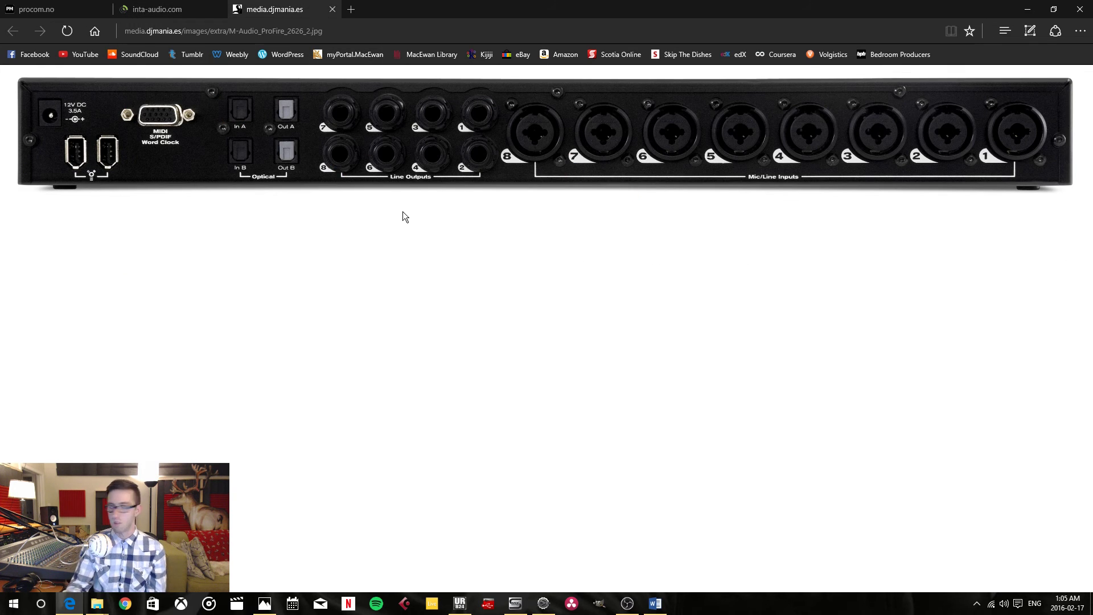
pyautogui.click(36, 9)
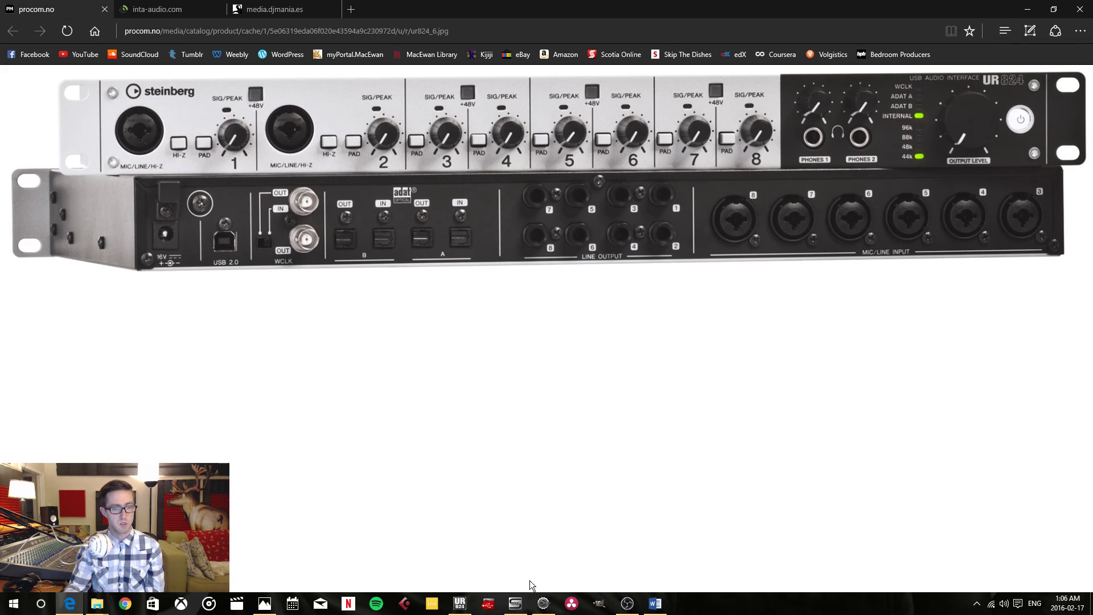
pyautogui.click(543, 604)
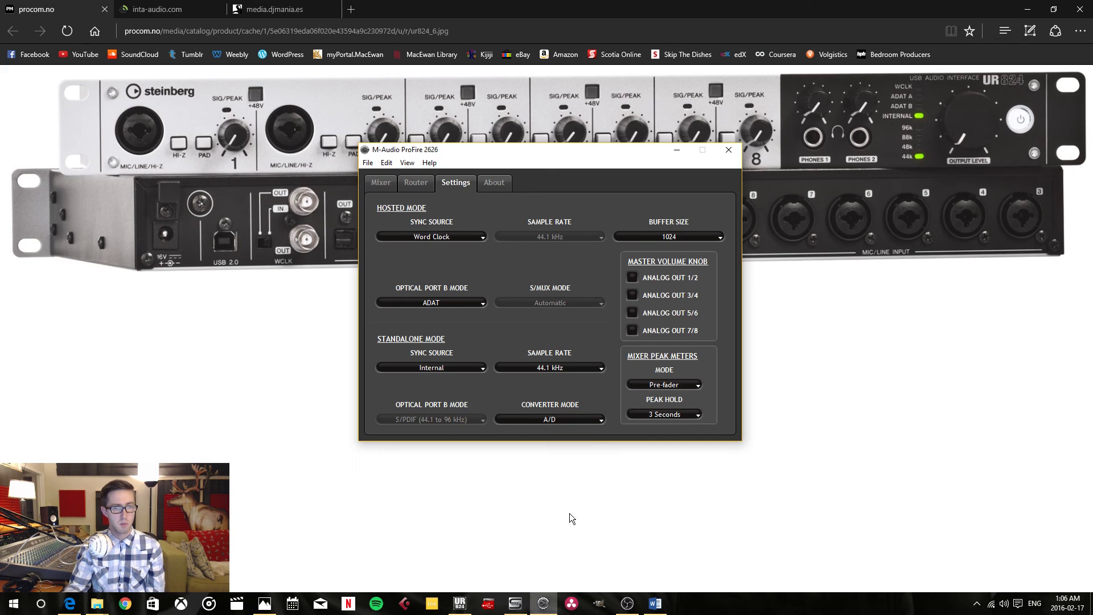
# Step: Leave ANALOG OUT 1/2 and 3/4 off the Master Volume Knob, recheck the Router, and minimise the panel
pyautogui.click(633, 279)
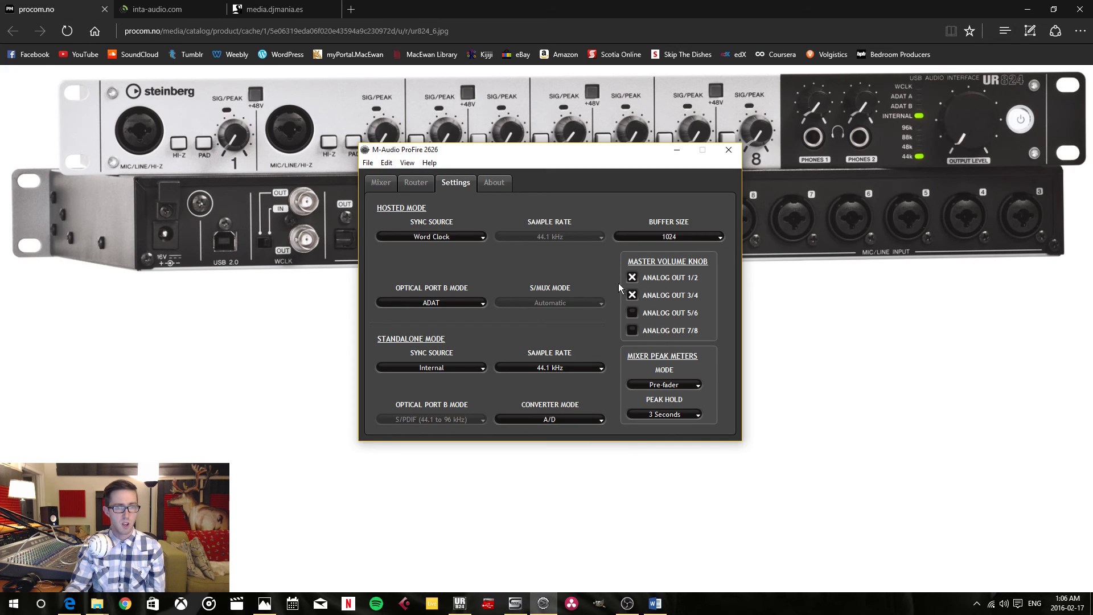
pyautogui.click(409, 184)
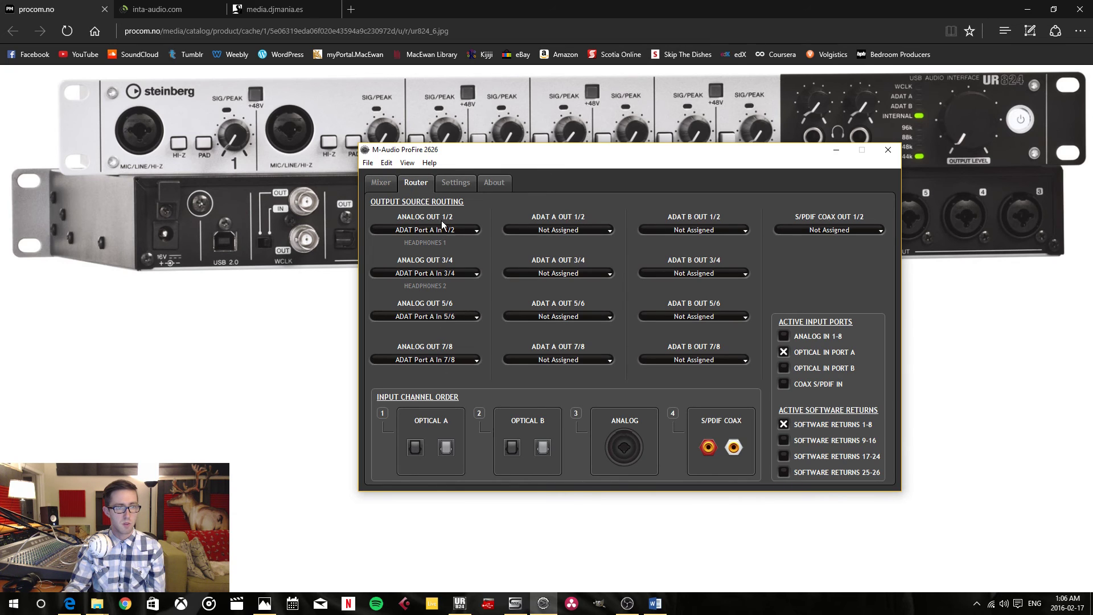
pyautogui.click(454, 182)
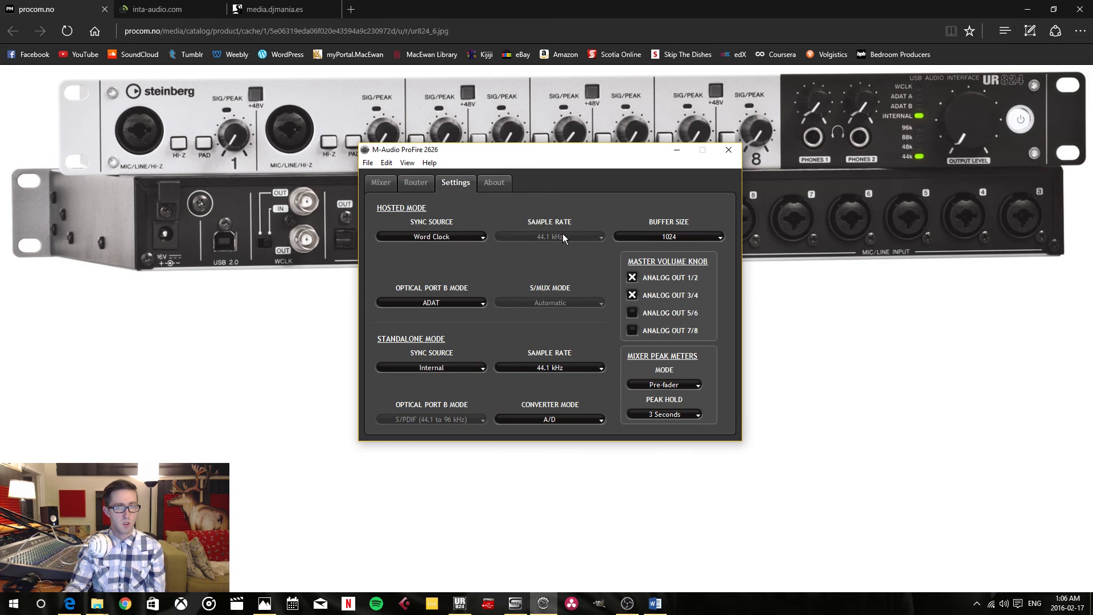
pyautogui.click(631, 278)
pyautogui.click(632, 294)
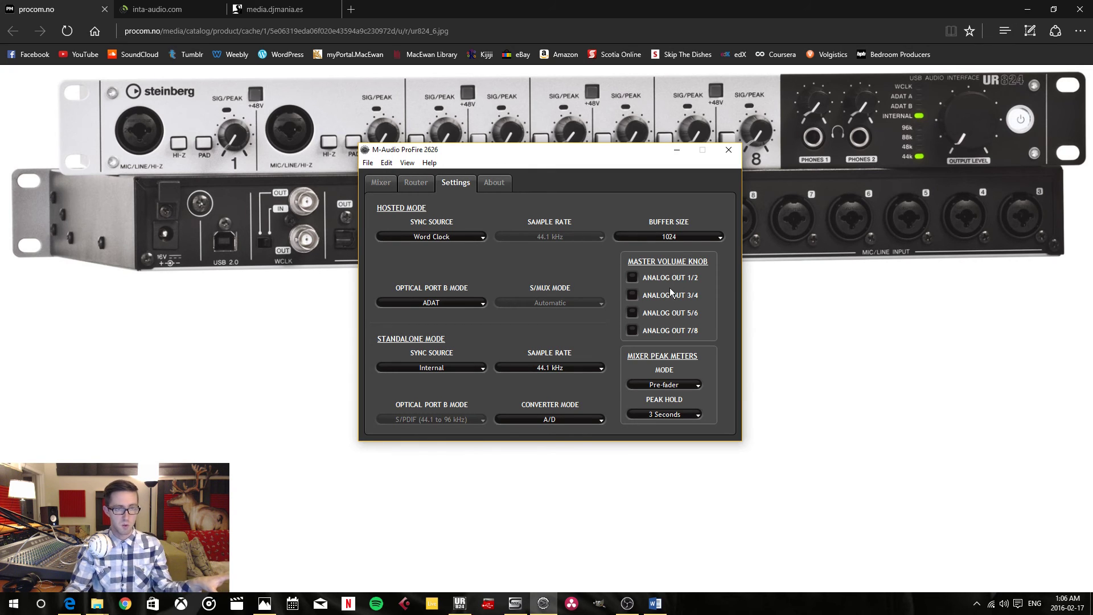
pyautogui.click(416, 188)
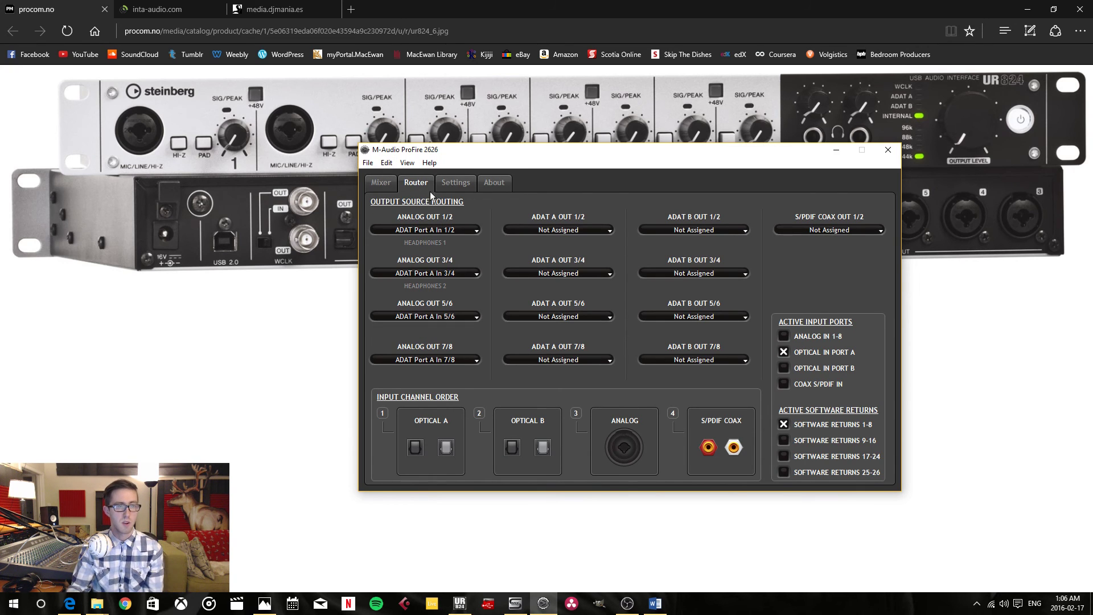
pyautogui.click(844, 151)
# Step: Set the UR824 ASIO buffer size to 1024 Samples and close the driver dialog with OK
pyautogui.click(462, 603)
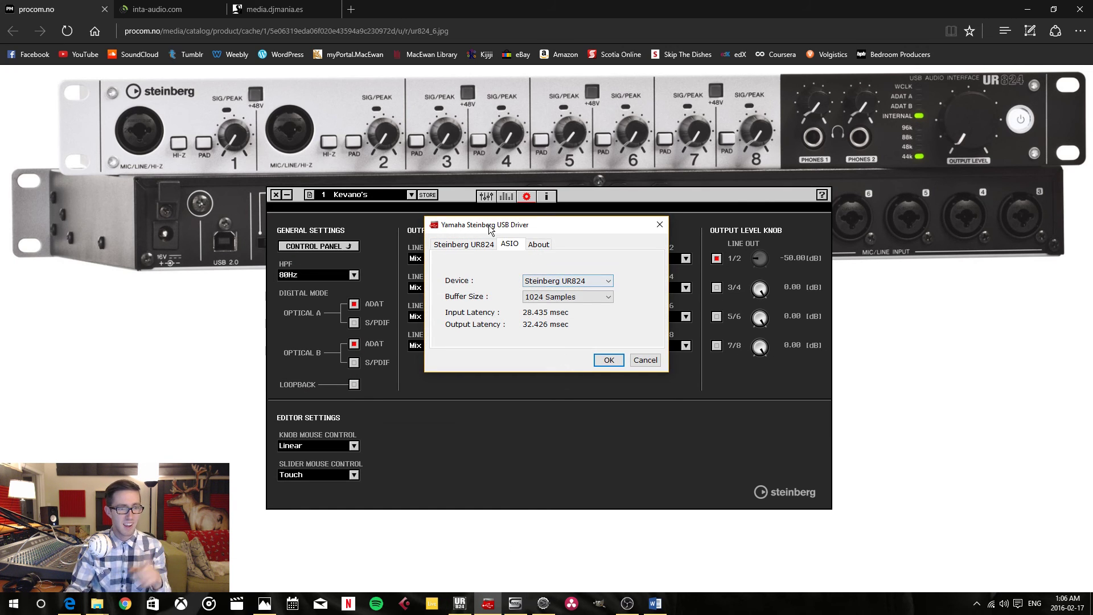
pyautogui.click(568, 297)
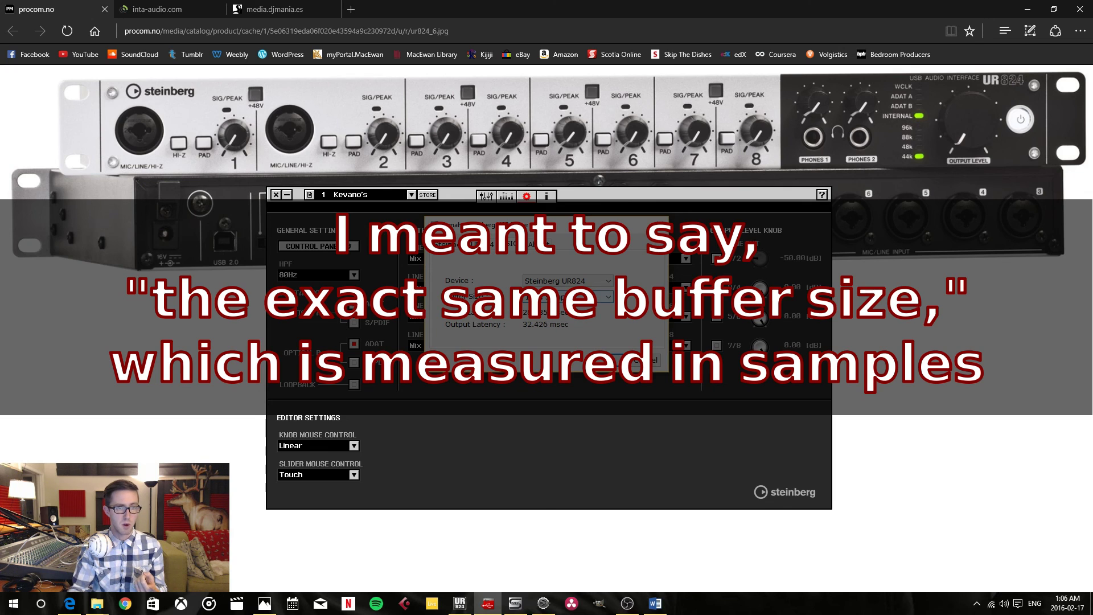
pyautogui.click(567, 296)
pyautogui.click(564, 325)
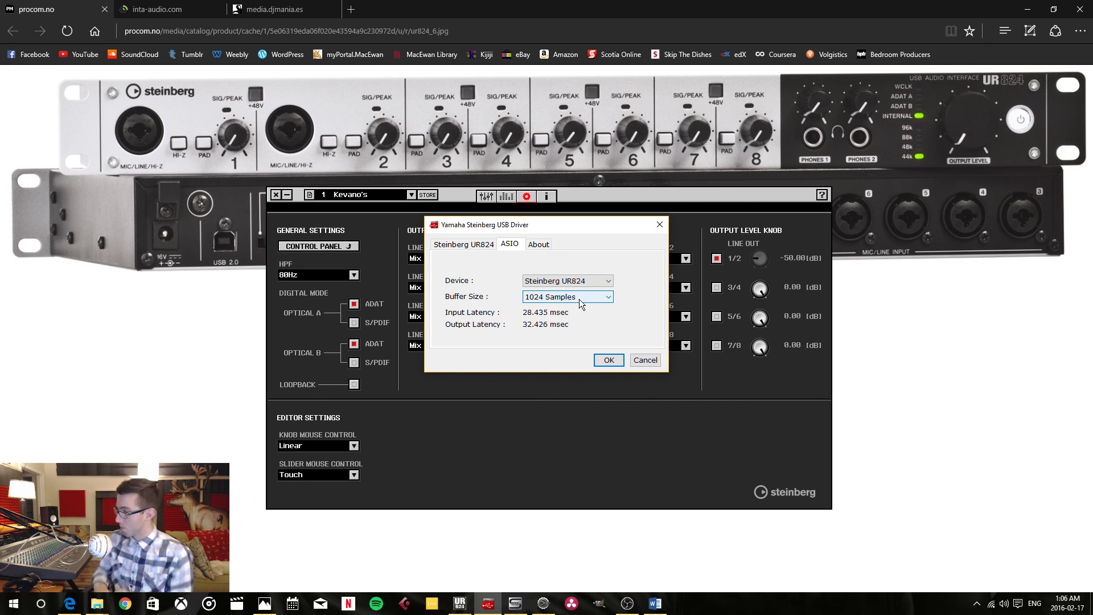
pyautogui.click(608, 358)
# Step: Pick the Saffire's ASIO buffer size from the Settings menu, then bring the ProFire 2626 panel forward
pyautogui.click(515, 603)
pyautogui.click(902, 519)
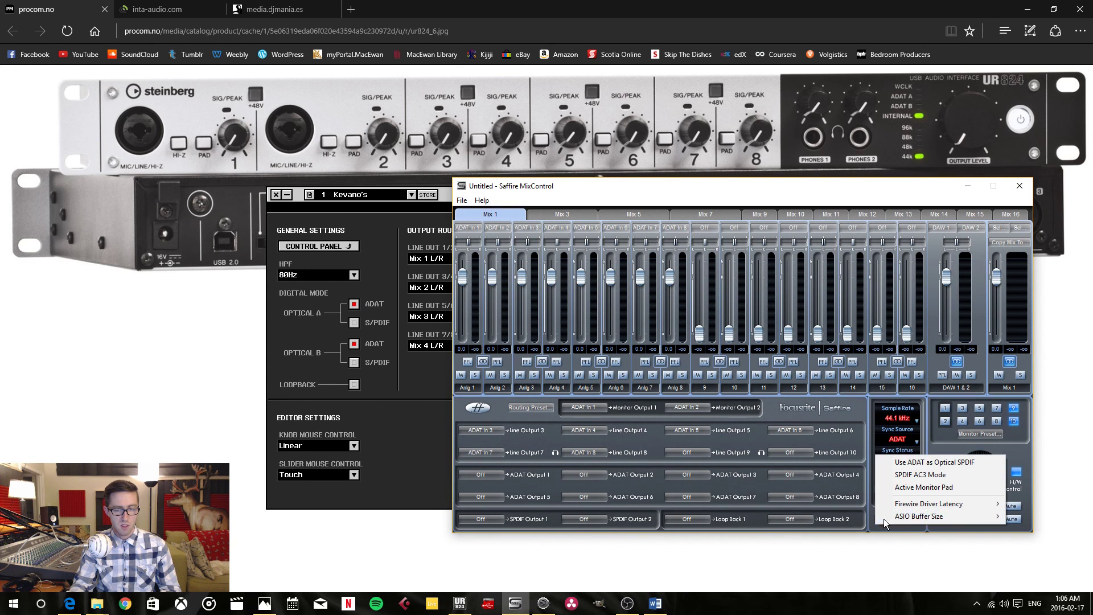
pyautogui.moveTo(886, 190); pyautogui.dragTo(827, 175)
pyautogui.click(835, 503)
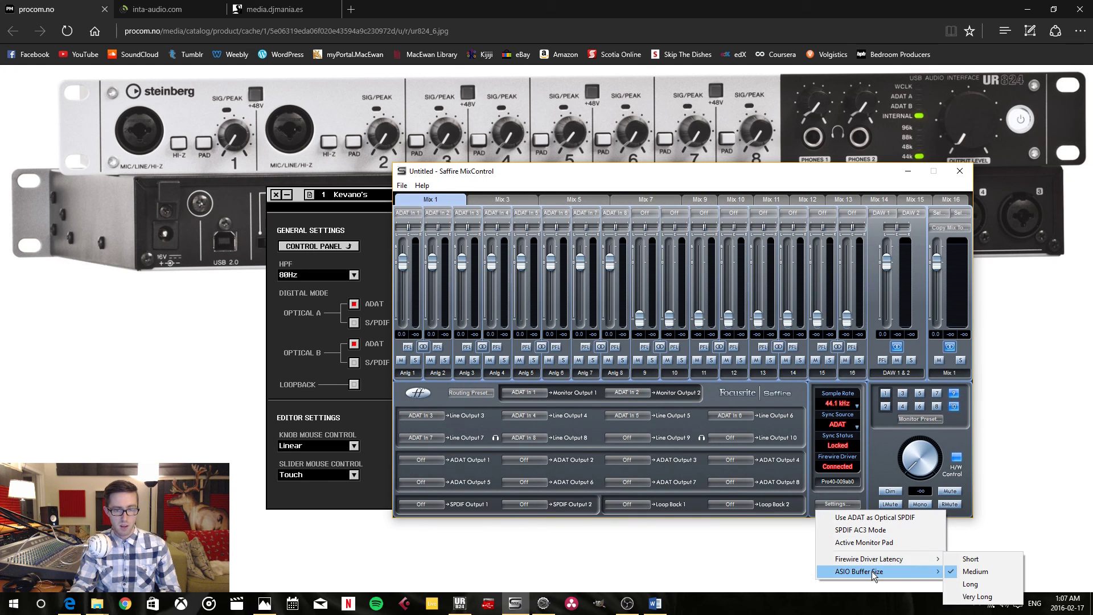
pyautogui.moveTo(873, 572)
pyautogui.click(967, 571)
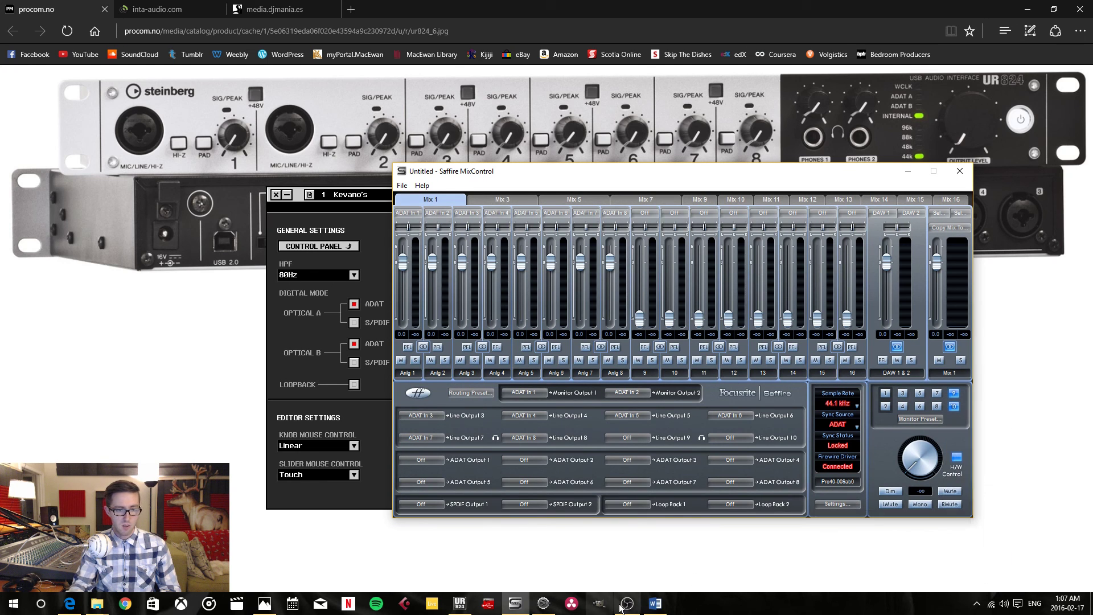
pyautogui.click(543, 603)
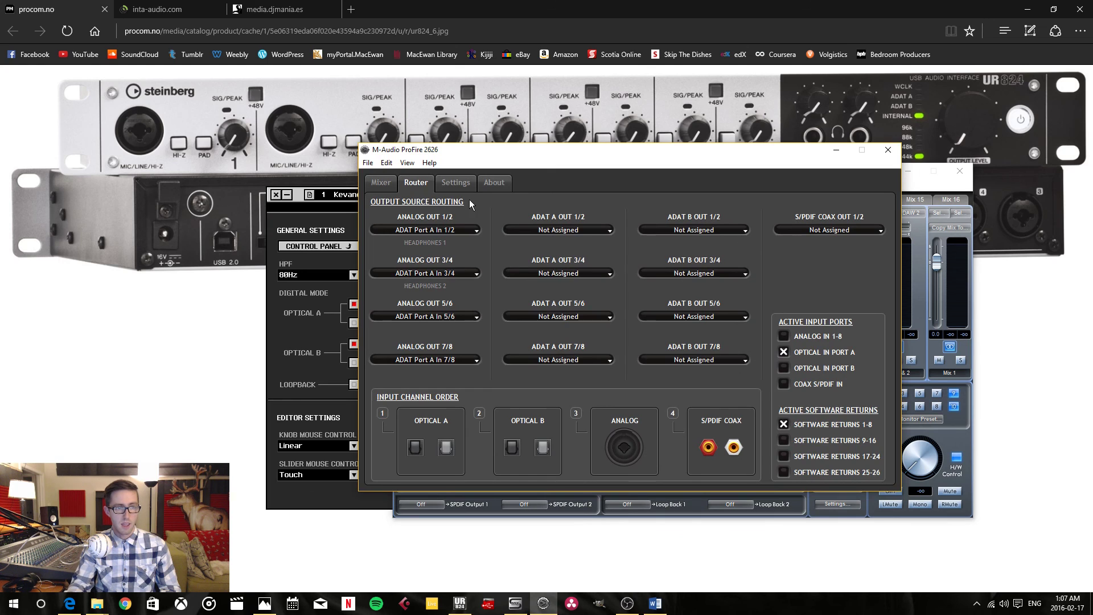
# Step: Keep the ProFire 2626 hosted buffer size at 1024 and minimize its control panel
pyautogui.click(456, 190)
pyautogui.click(685, 236)
pyautogui.click(677, 327)
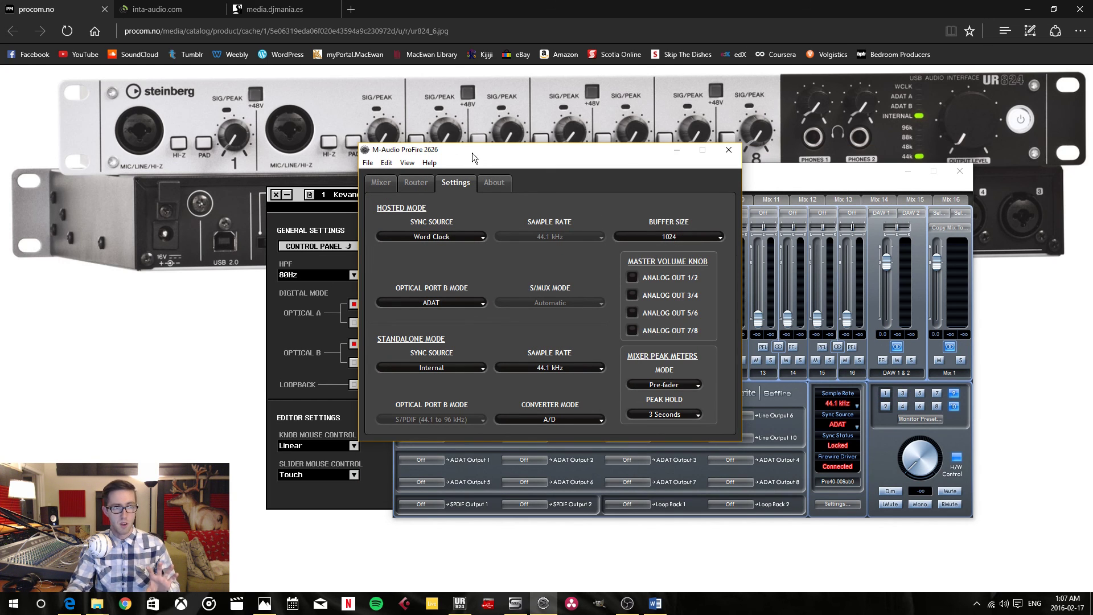
pyautogui.click(677, 152)
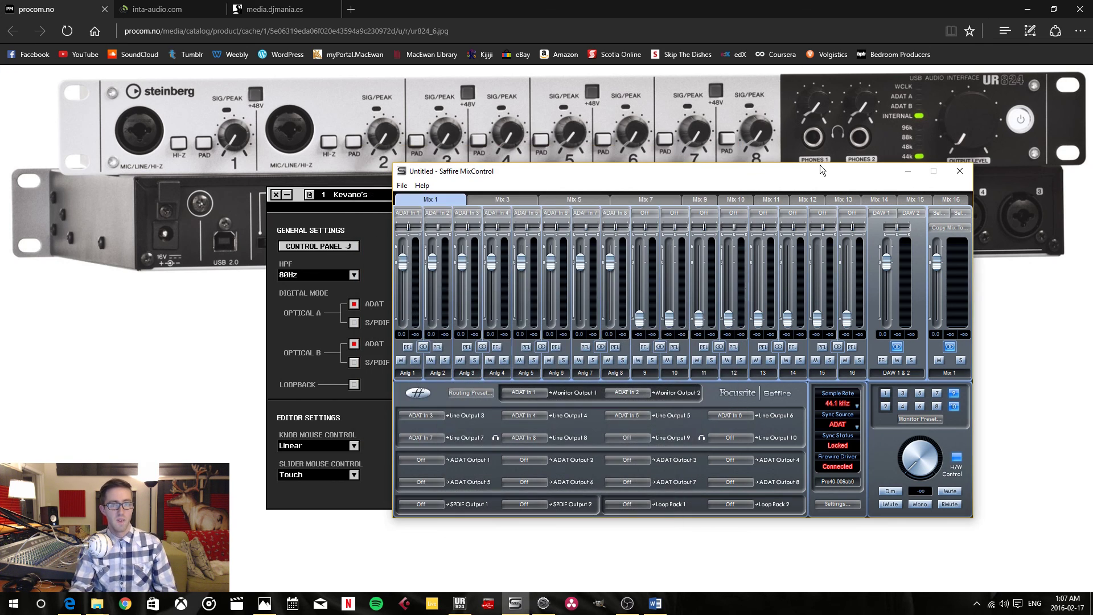
# Step: Minimize Saffire MixControl to bring the dspMixFx UR824 settings page to the front
pyautogui.click(907, 172)
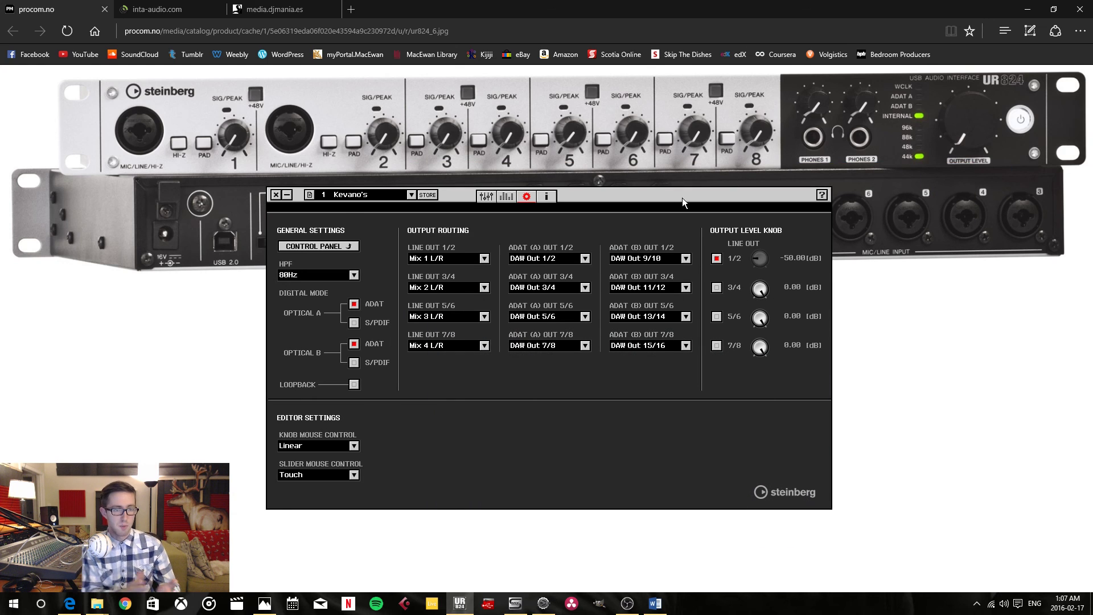